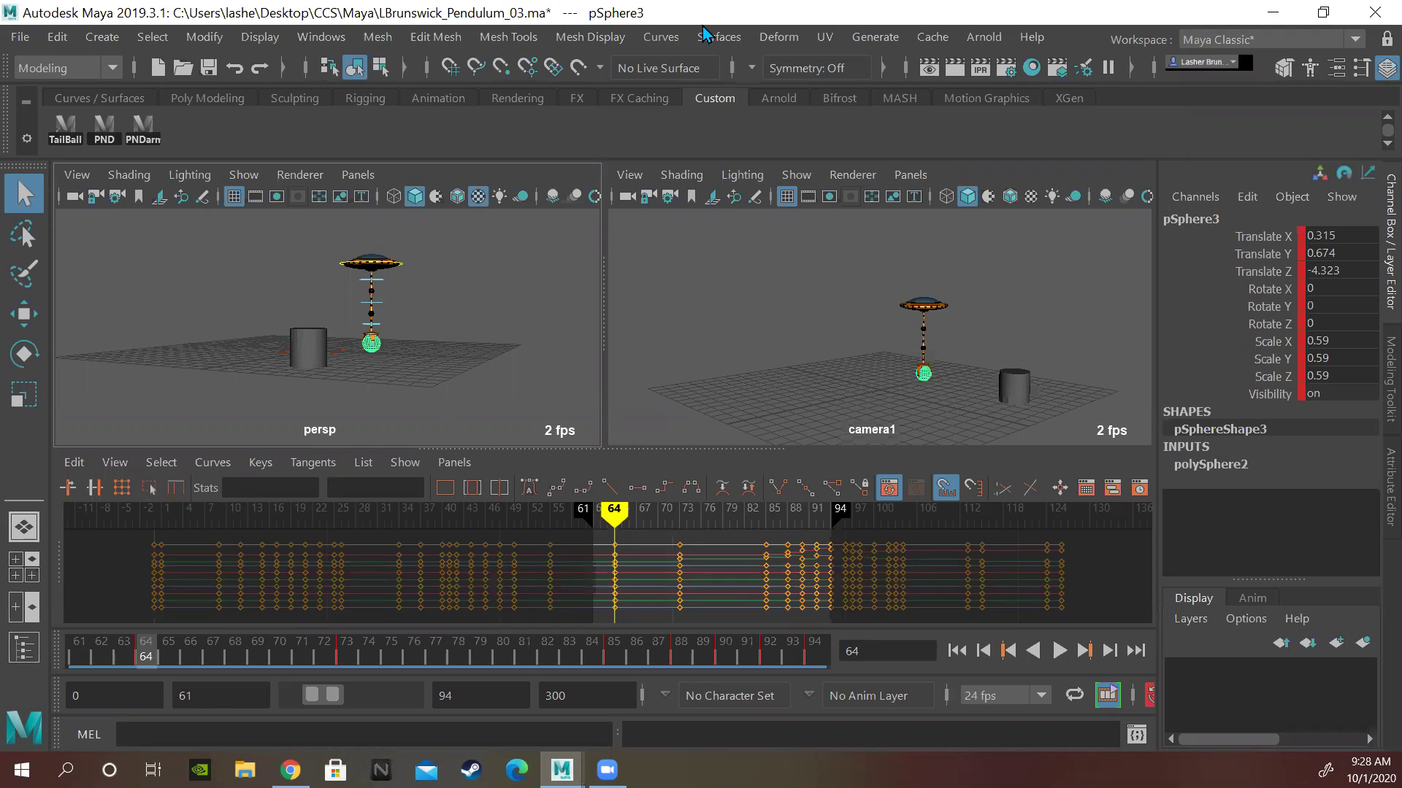
- Extend the playback range to cover frames 0 to 94, preview the animation and go to frame 0
{"action": "left_click_drag", "start_coordinate": [312, 695], "coordinate": [288, 695]}
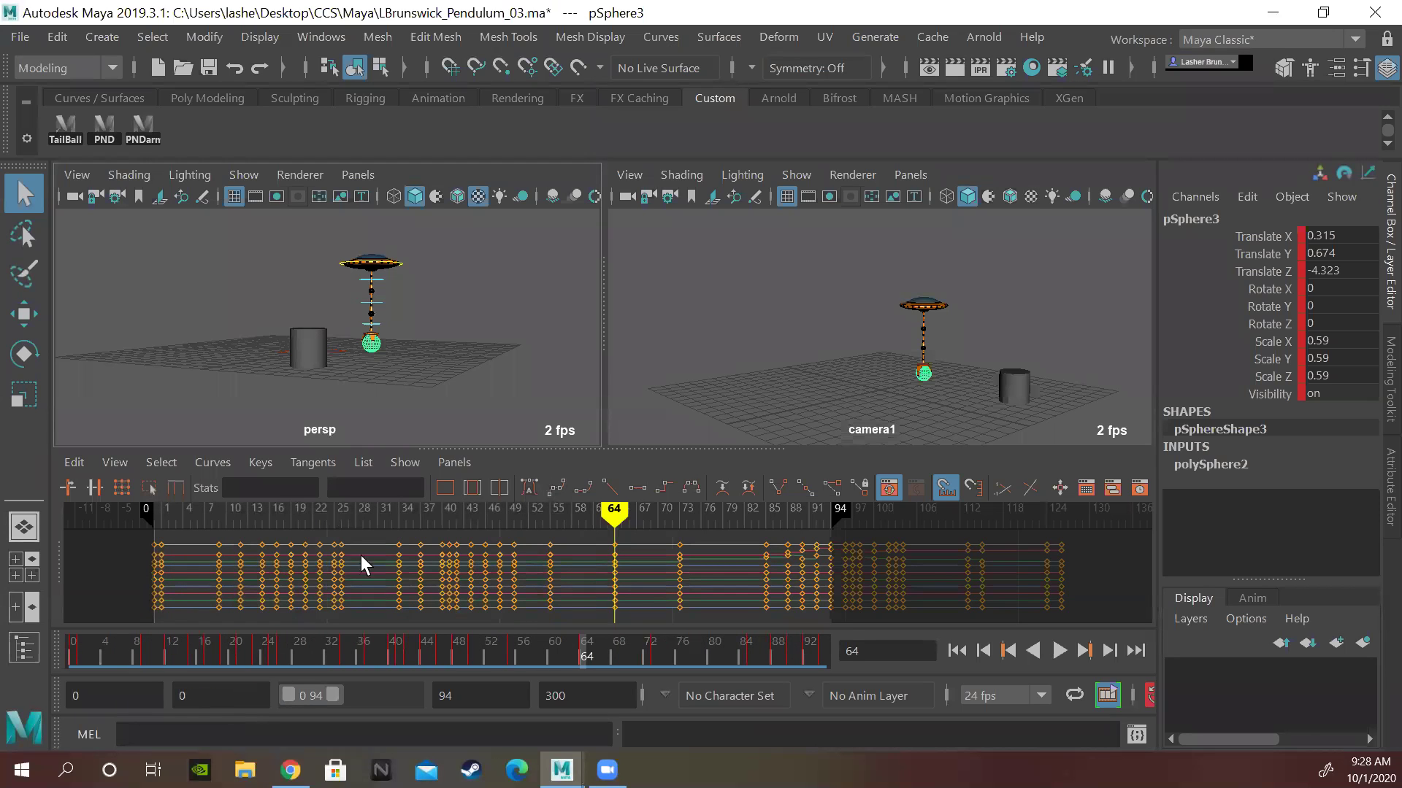
{"action": "key", "text": "alt+v"}
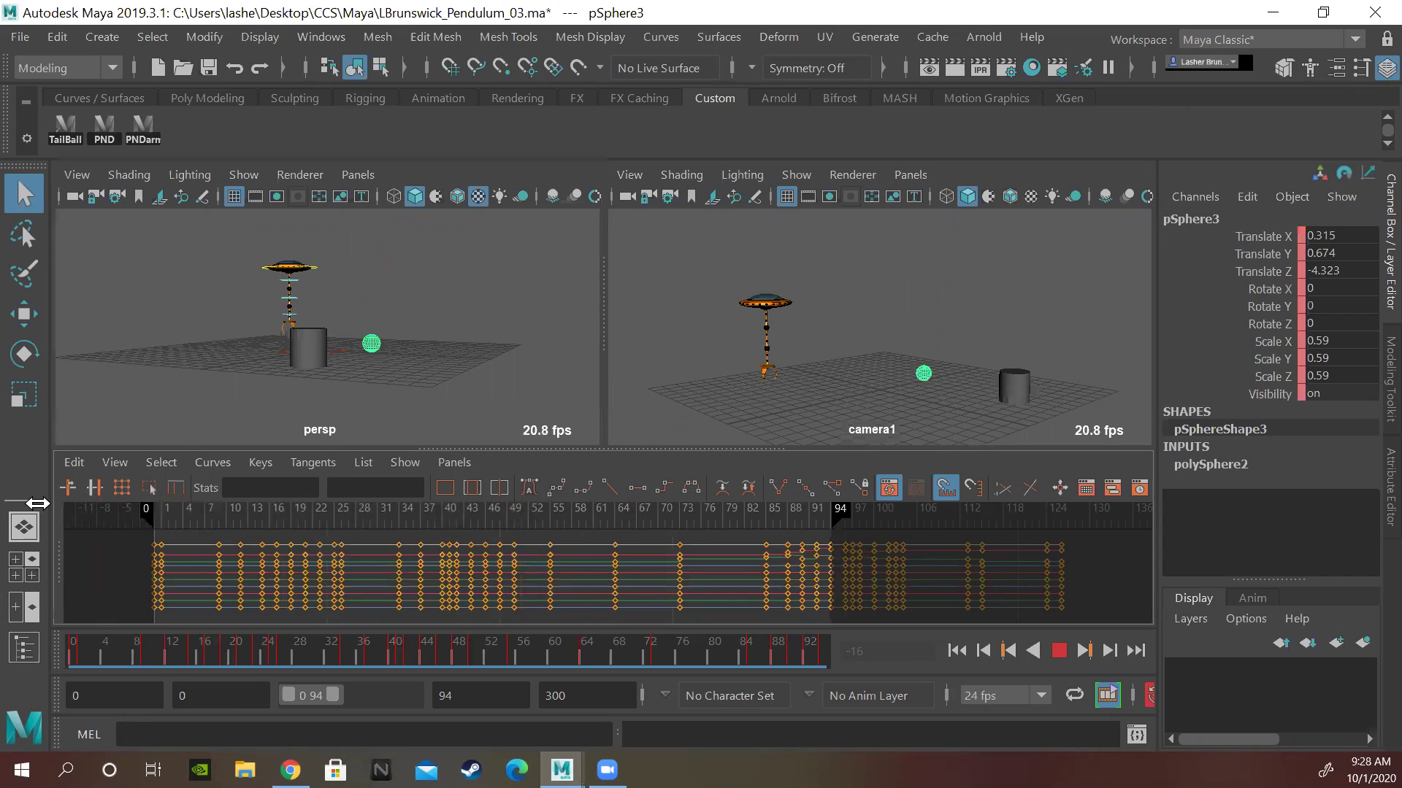
{"action": "key", "text": "alt+v"}
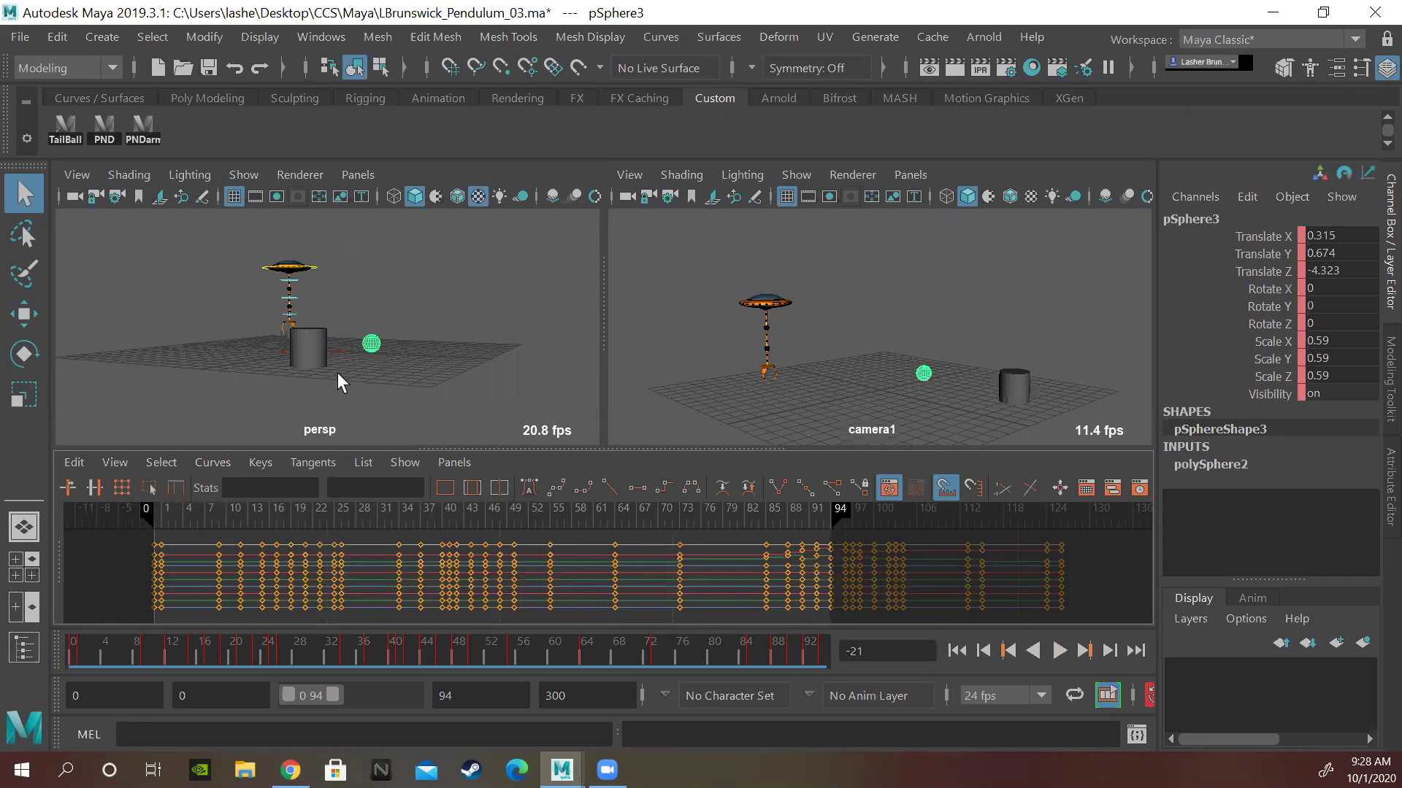
{"action": "mouse_move", "coordinate": [290, 413]}
{"action": "left_mouse_down", "text": "alt"}
{"action": "mouse_move", "coordinate": [282, 401]}
{"action": "mouse_move", "coordinate": [287, 423]}
{"action": "left_mouse_up", "text": "alt"}
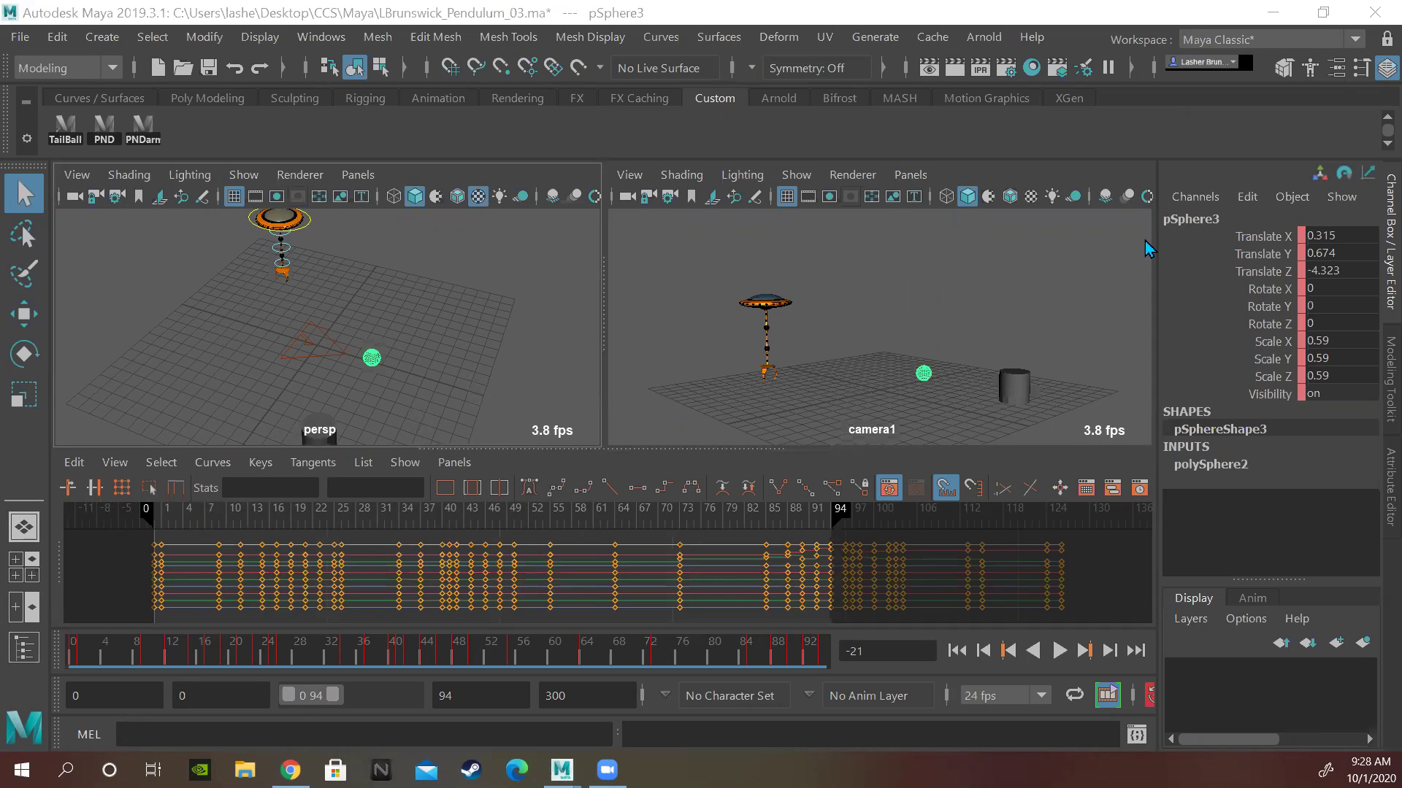
{"action": "left_click", "coordinate": [74, 654]}
{"action": "key", "text": "alt+v"}
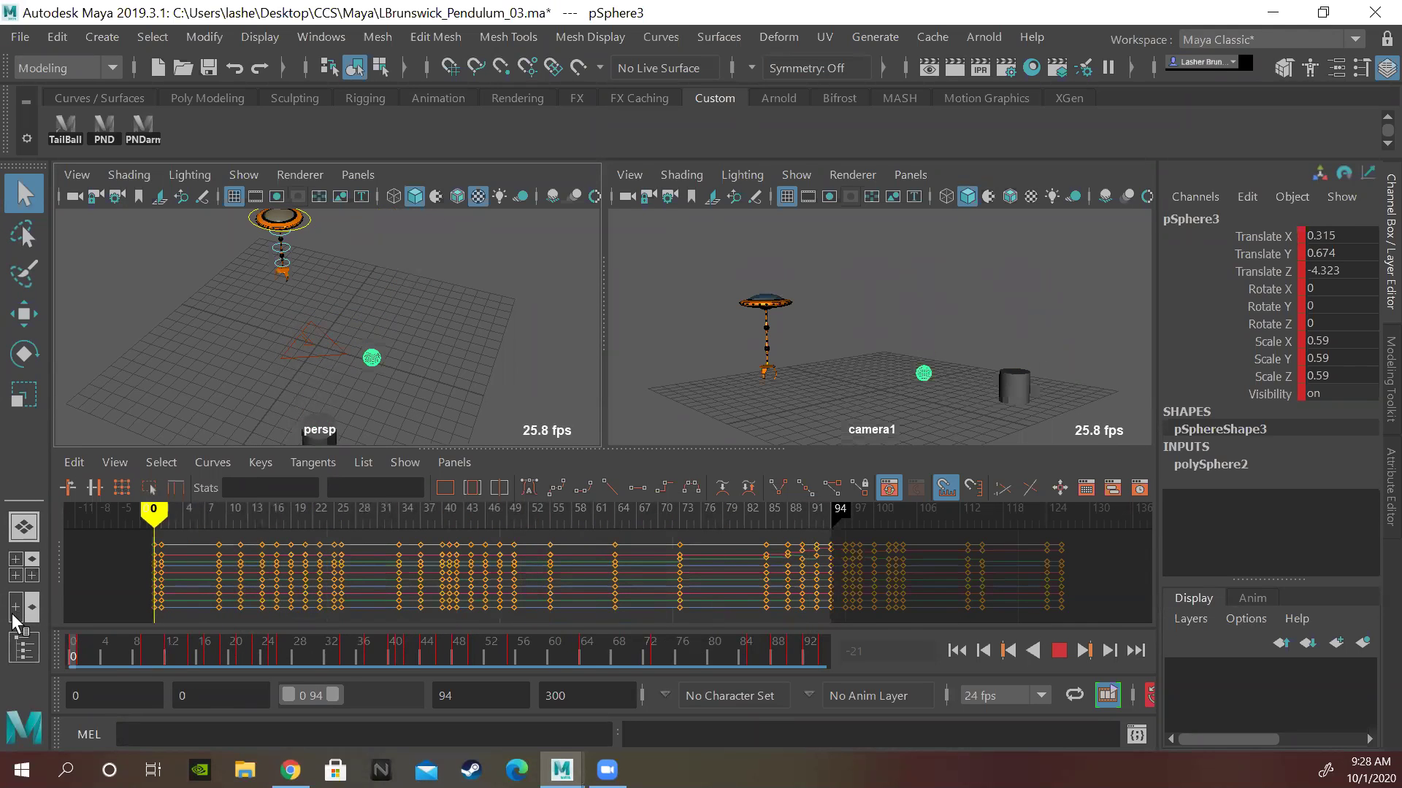
{"action": "key", "text": "alt+v"}
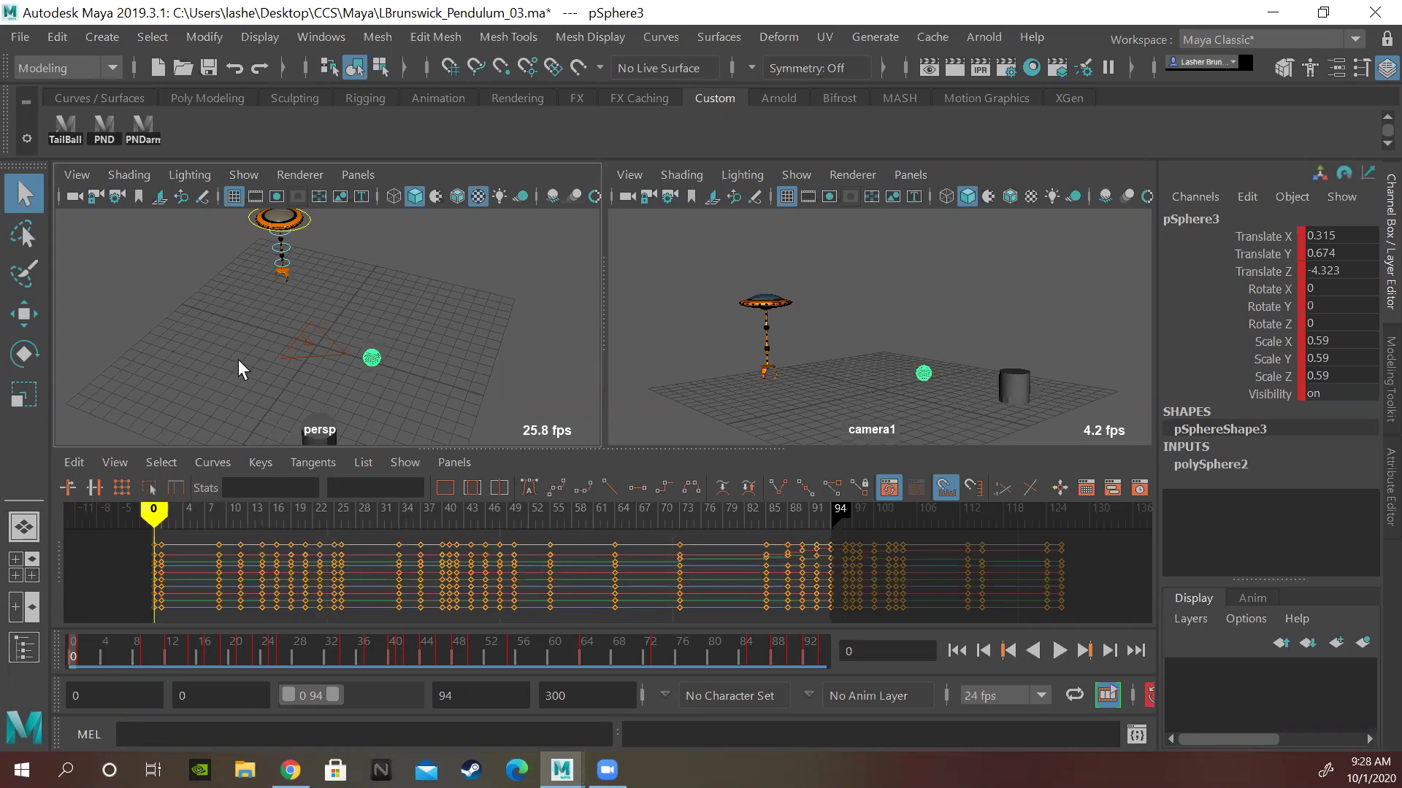
{"action": "left_click_drag", "start_coordinate": [216, 333], "coordinate": [246, 349], "text": "alt"}
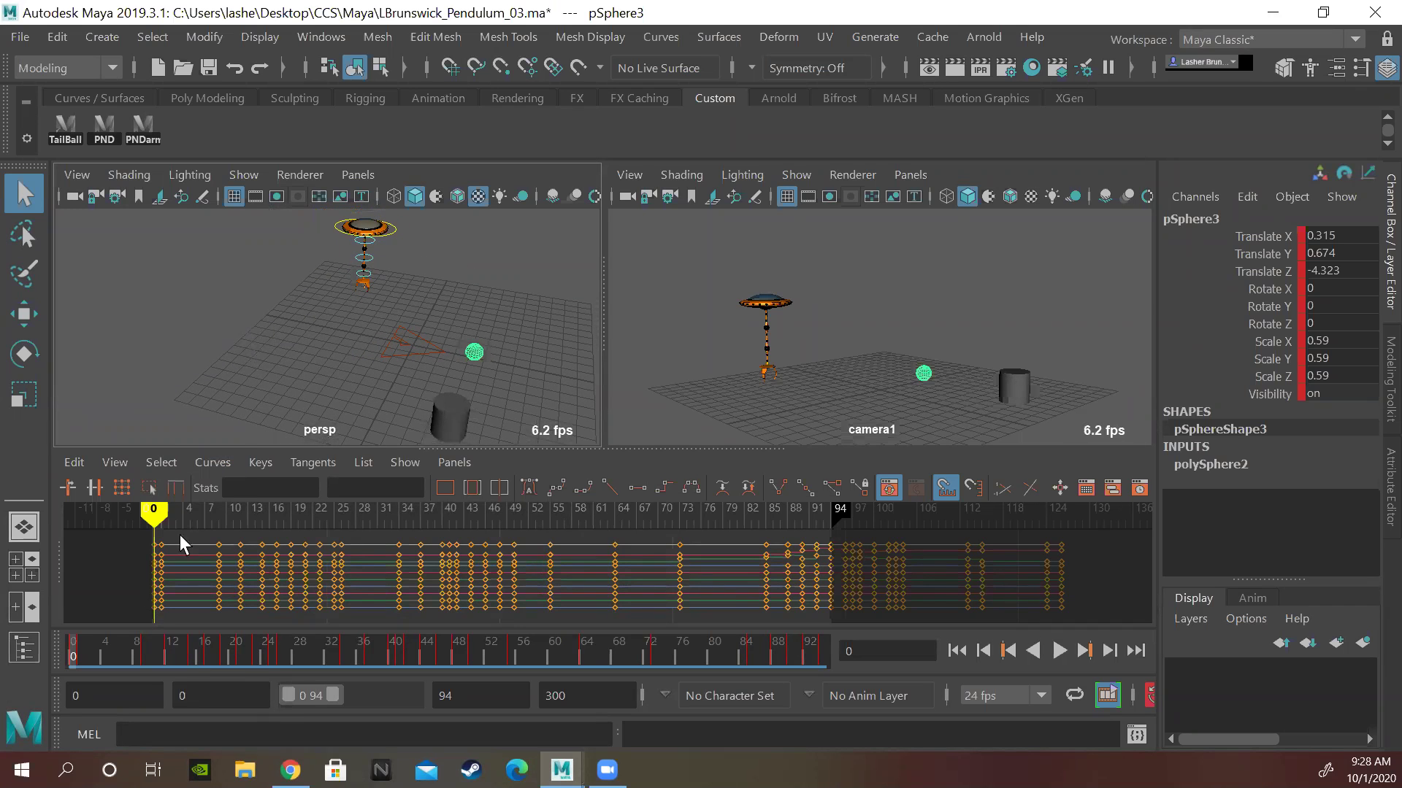
{"action": "left_click_drag", "start_coordinate": [262, 362], "coordinate": [295, 341], "text": "alt"}
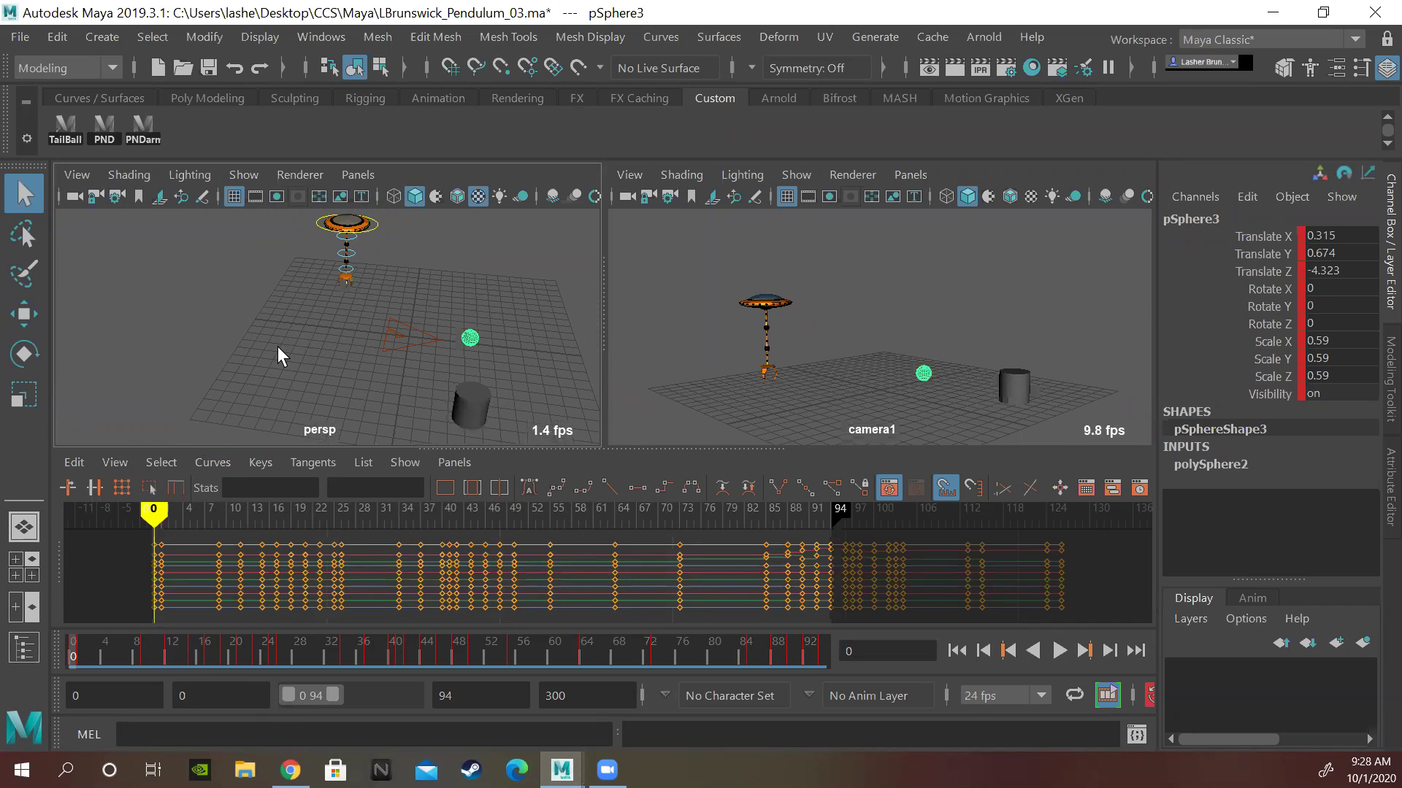
- Set Translate Y, Translate Z and Rotate X of the main pendulum control, CTRL_Pend_Main, to 0 at frame 0
{"action": "left_click", "coordinate": [312, 227]}
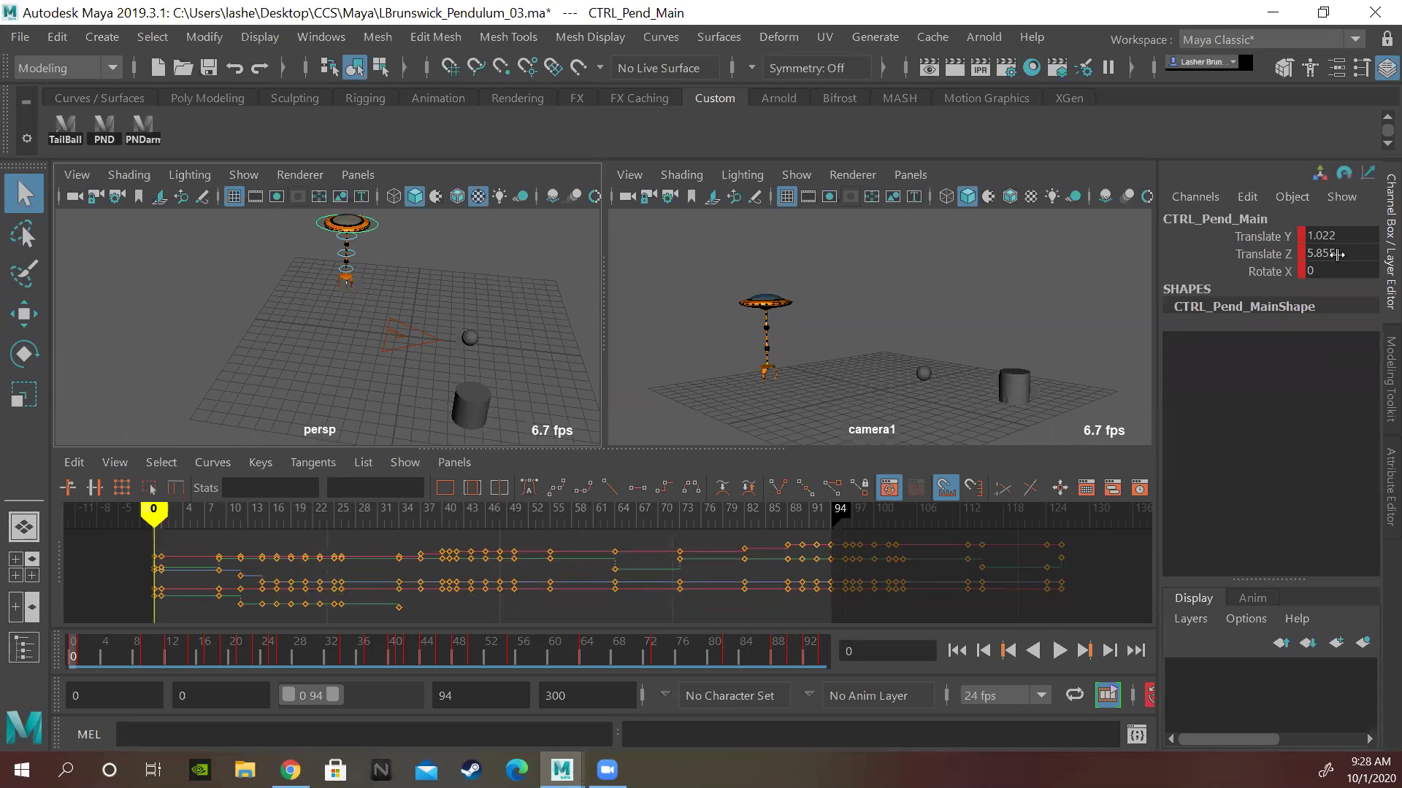
{"action": "left_click_drag", "start_coordinate": [1332, 235], "coordinate": [1325, 271]}
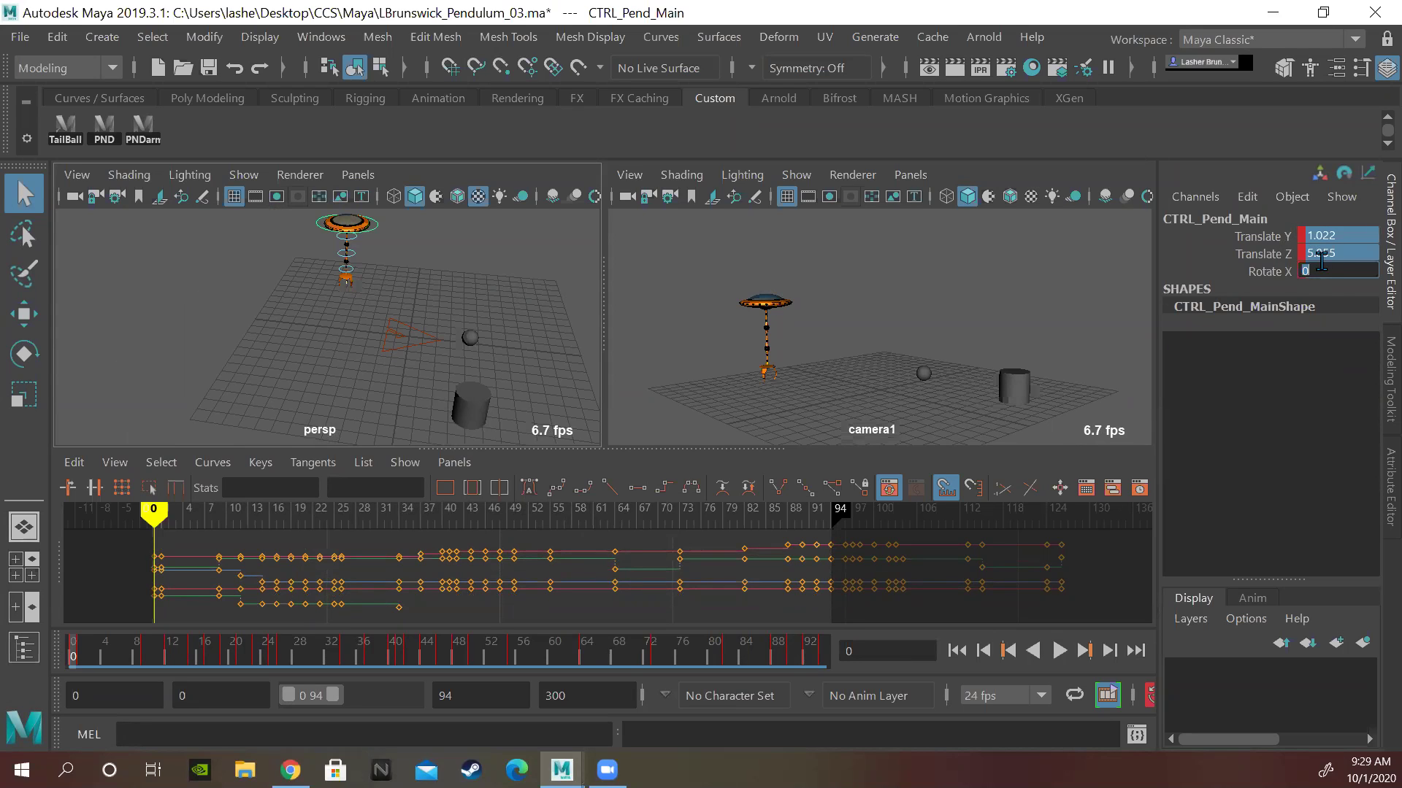
{"action": "type", "text": "0"}
{"action": "key", "text": "Return"}
- Inspect the Rotate X values of the pendulum's ring controls at frame 0
{"action": "middle_click_drag", "start_coordinate": [303, 252], "coordinate": [150, 388], "text": "alt"}
{"action": "right_click_drag", "start_coordinate": [150, 369], "coordinate": [233, 357], "text": "alt"}
{"action": "middle_click_drag", "start_coordinate": [238, 357], "coordinate": [306, 247], "text": "alt"}
{"action": "right_click_drag", "start_coordinate": [283, 294], "coordinate": [353, 370], "text": "alt"}
{"action": "middle_click_drag", "start_coordinate": [354, 369], "coordinate": [369, 322], "text": "alt"}
{"action": "left_click_drag", "start_coordinate": [369, 322], "coordinate": [308, 308], "text": "alt"}
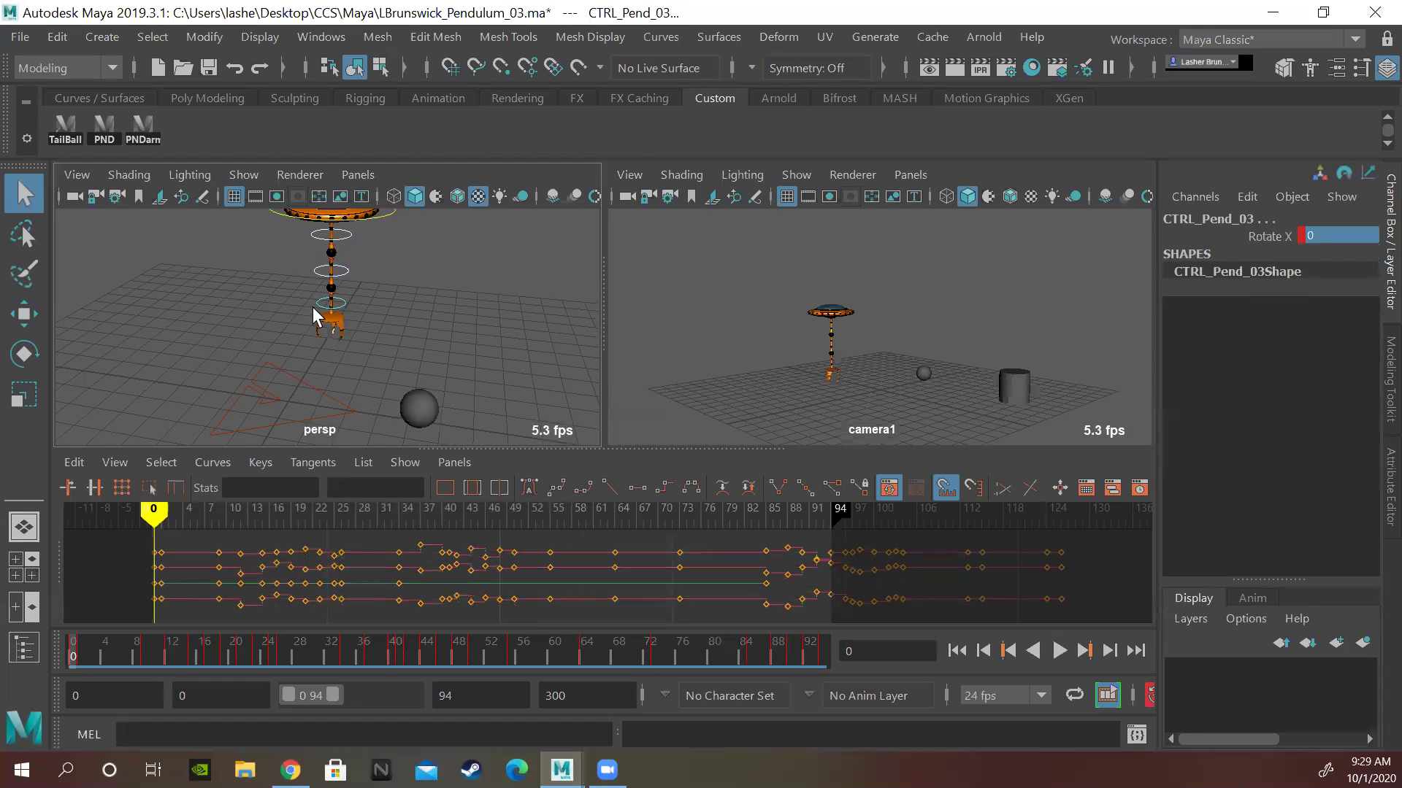
{"action": "left_click_drag", "start_coordinate": [324, 264], "coordinate": [317, 288]}
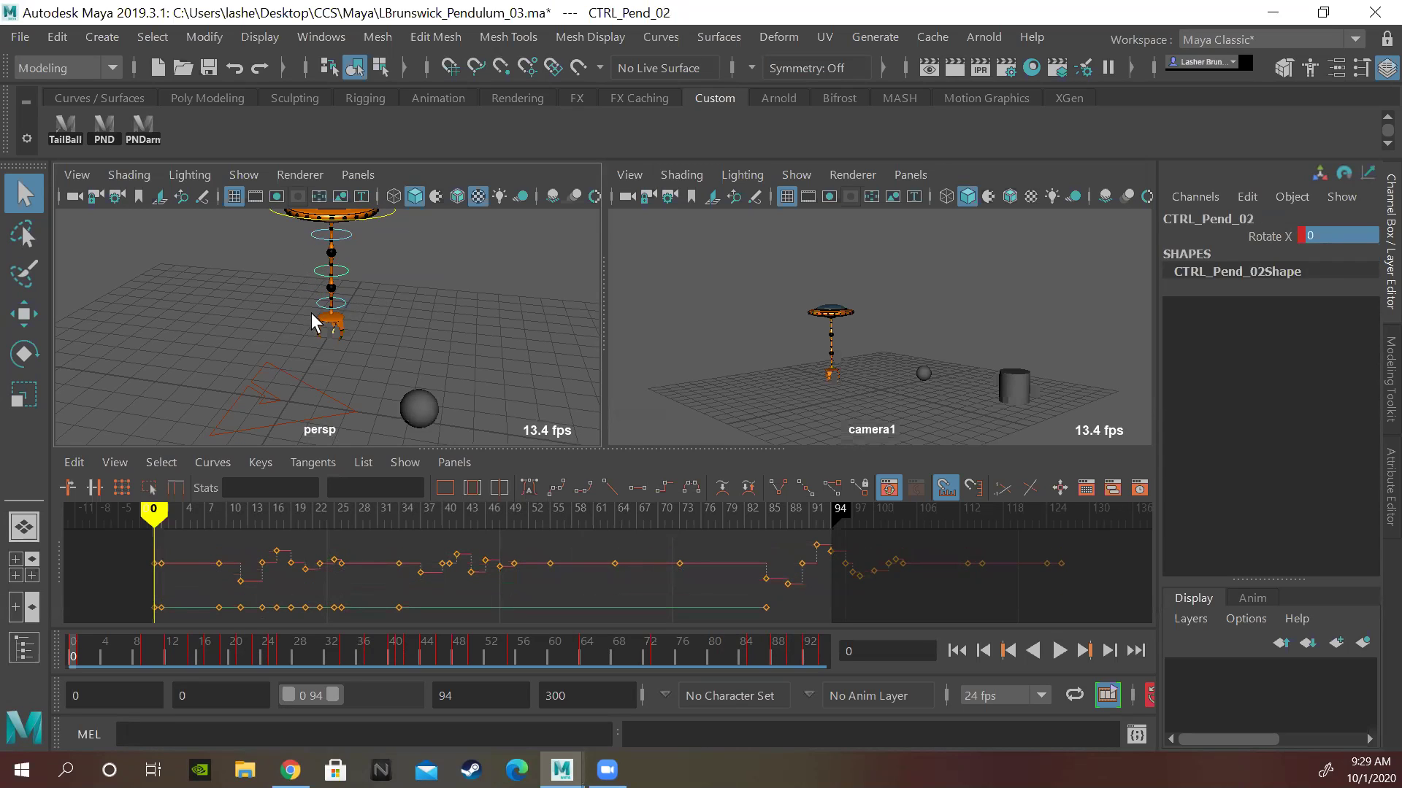
- Set Translate X, Y and Z of the sphere pSphere3 to 0 at frame 0 and compare its position with frame 1
{"action": "left_click", "coordinate": [440, 411]}
{"action": "left_click", "coordinate": [435, 413]}
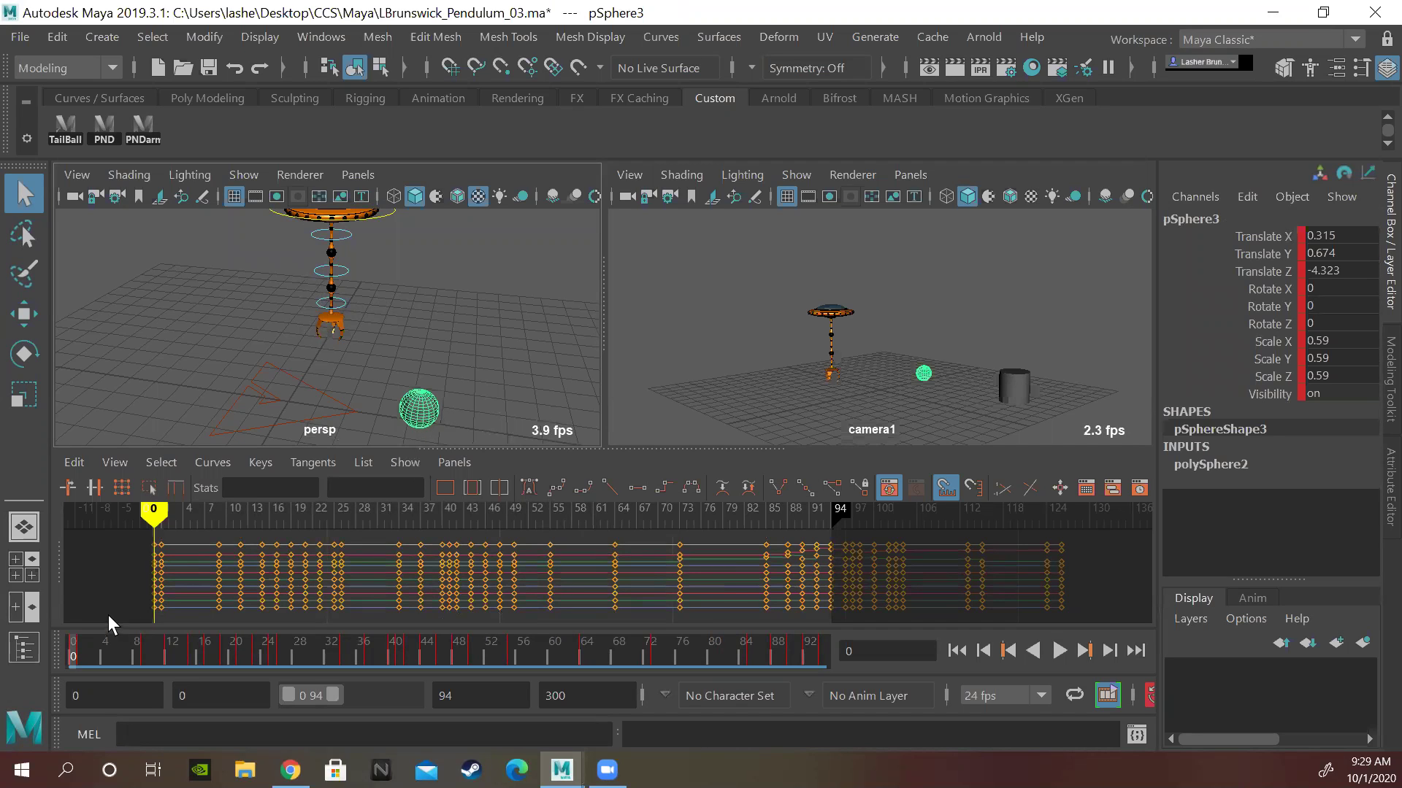
{"action": "key", "text": "alt+v"}
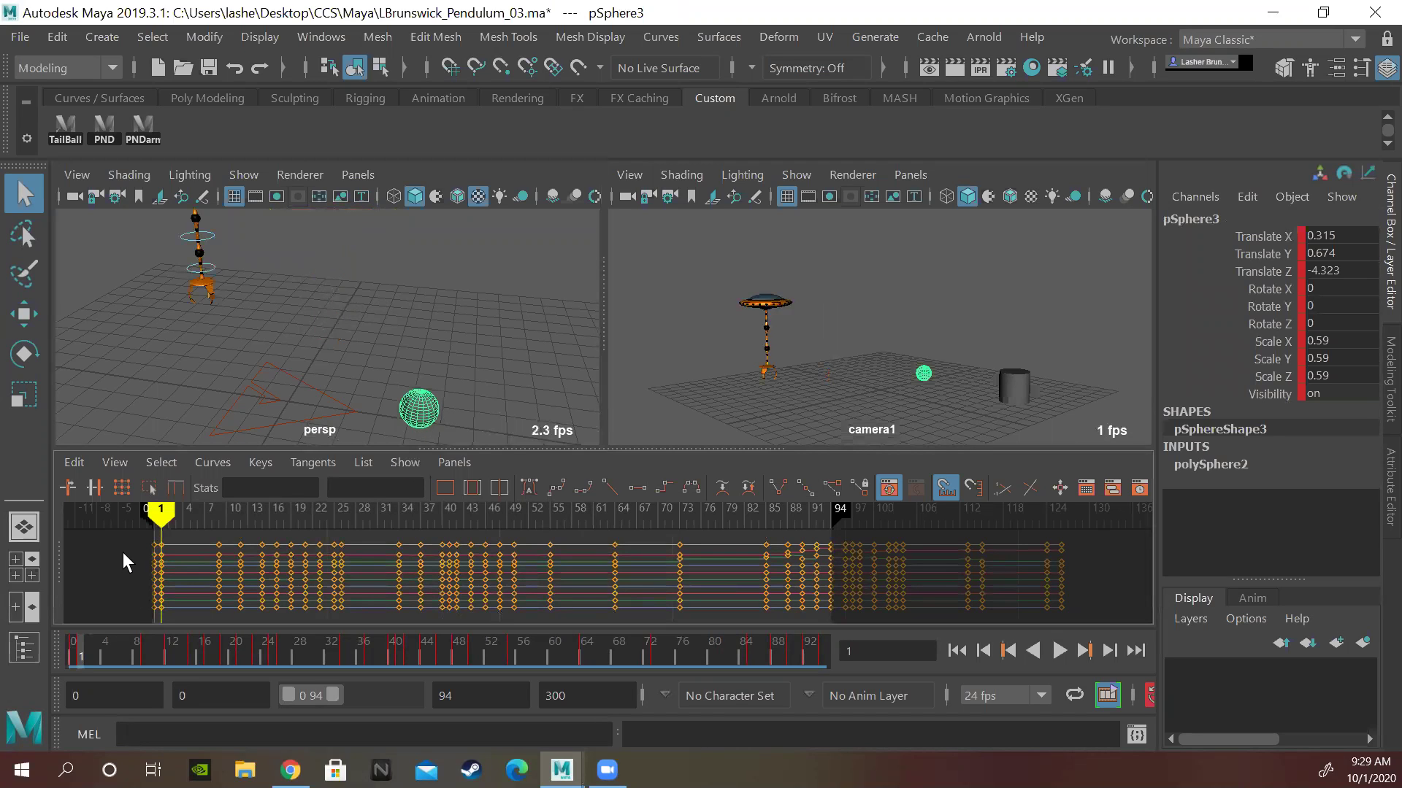
{"action": "key", "text": "alt+shift+v"}
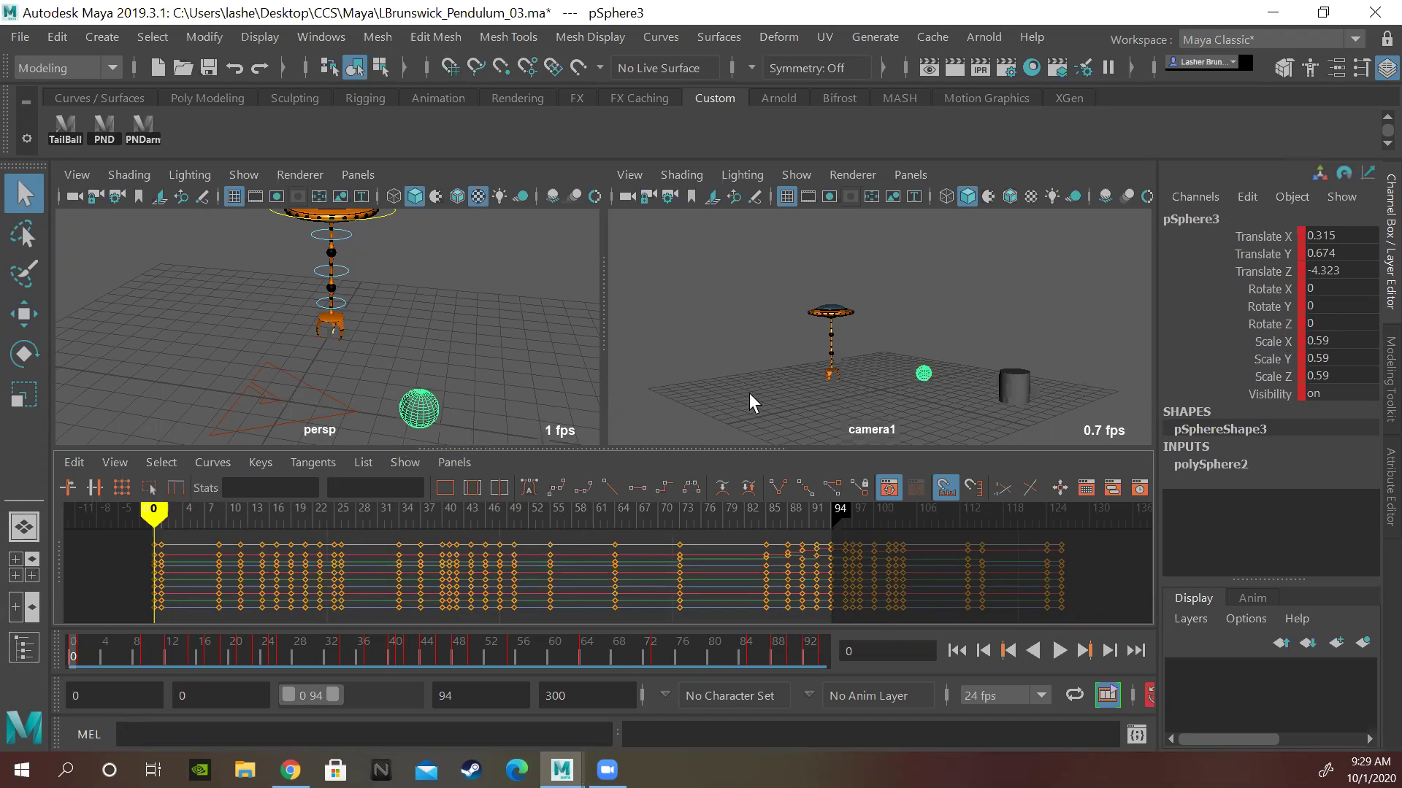
{"action": "left_click_drag", "start_coordinate": [1318, 237], "coordinate": [1329, 269]}
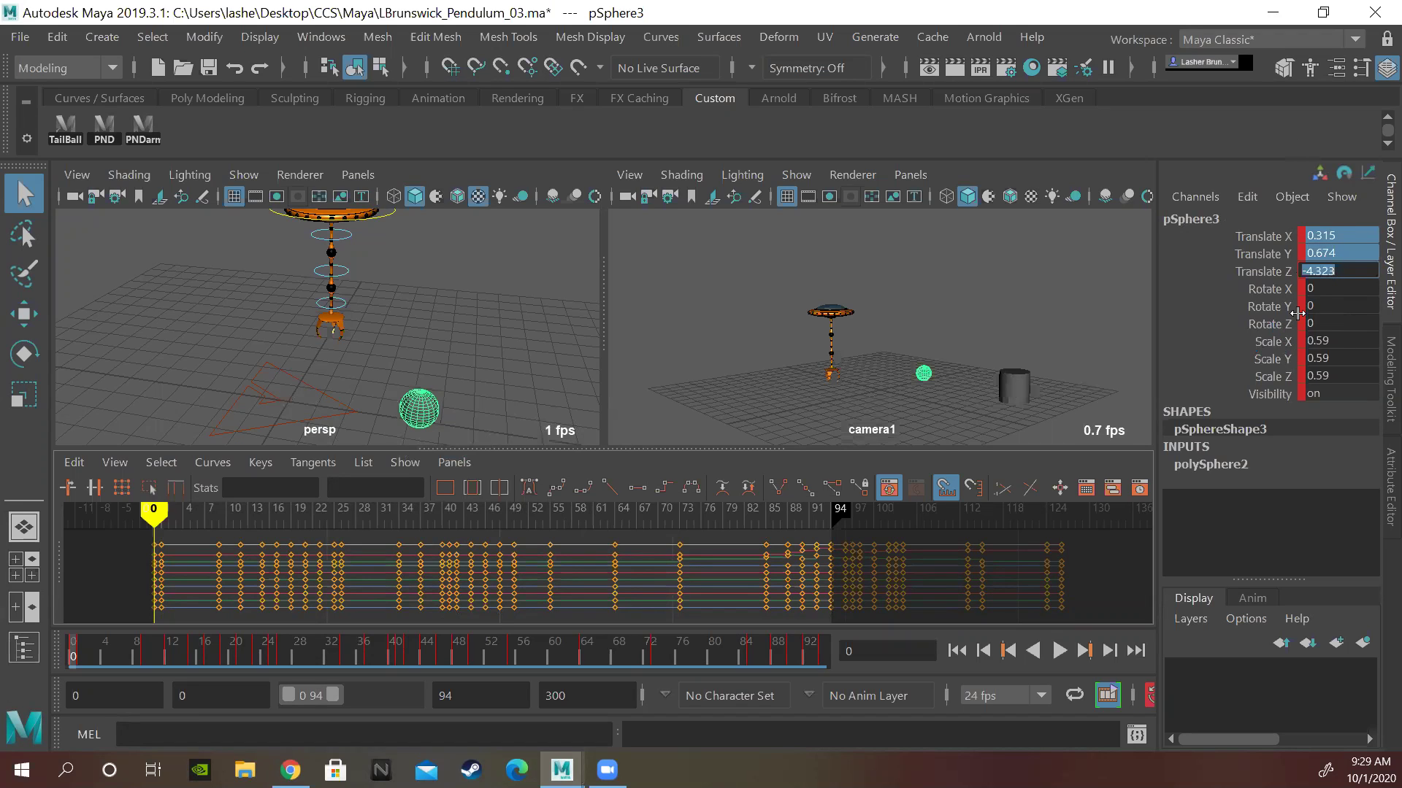
{"action": "type", "text": "0"}
{"action": "key", "text": "Return"}
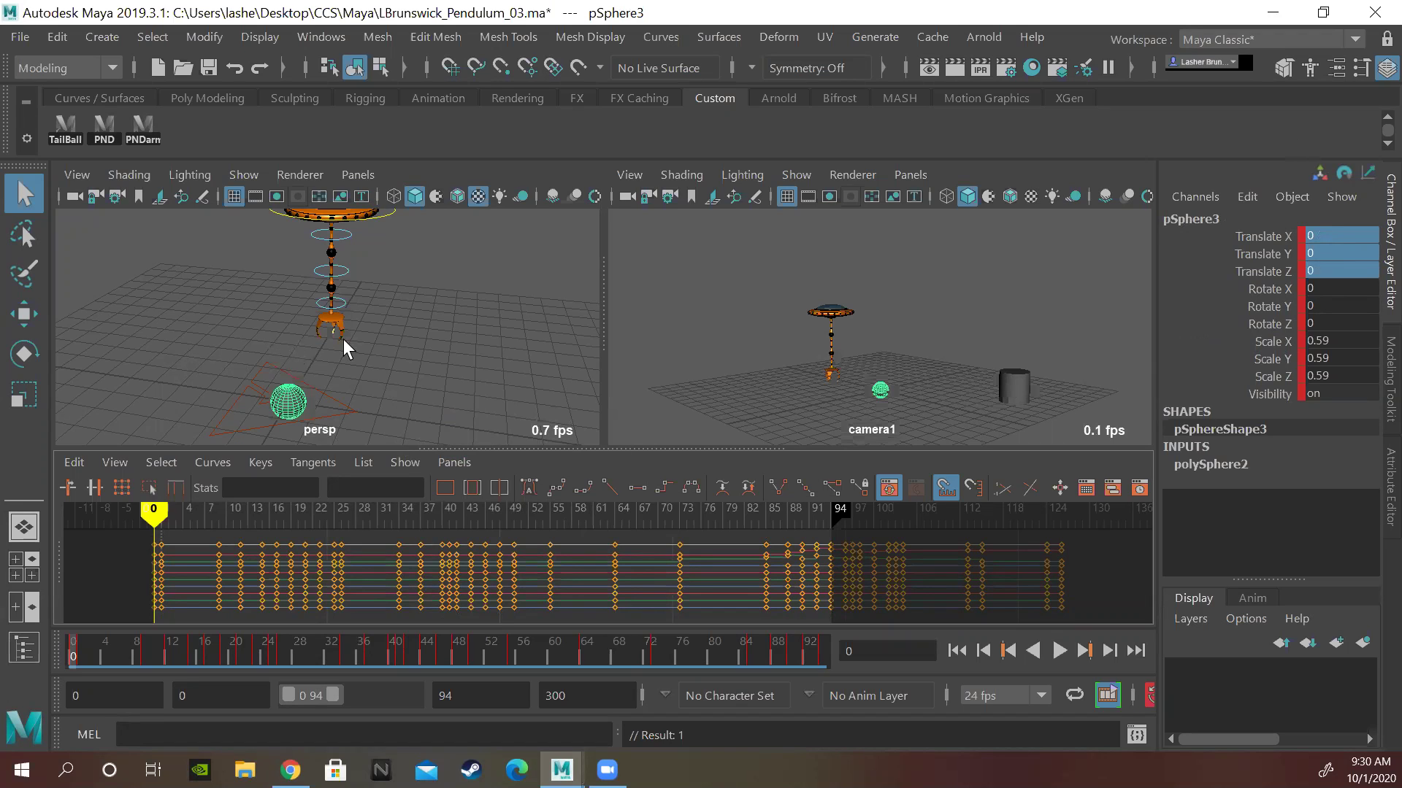
{"action": "key", "text": "alt+period"}
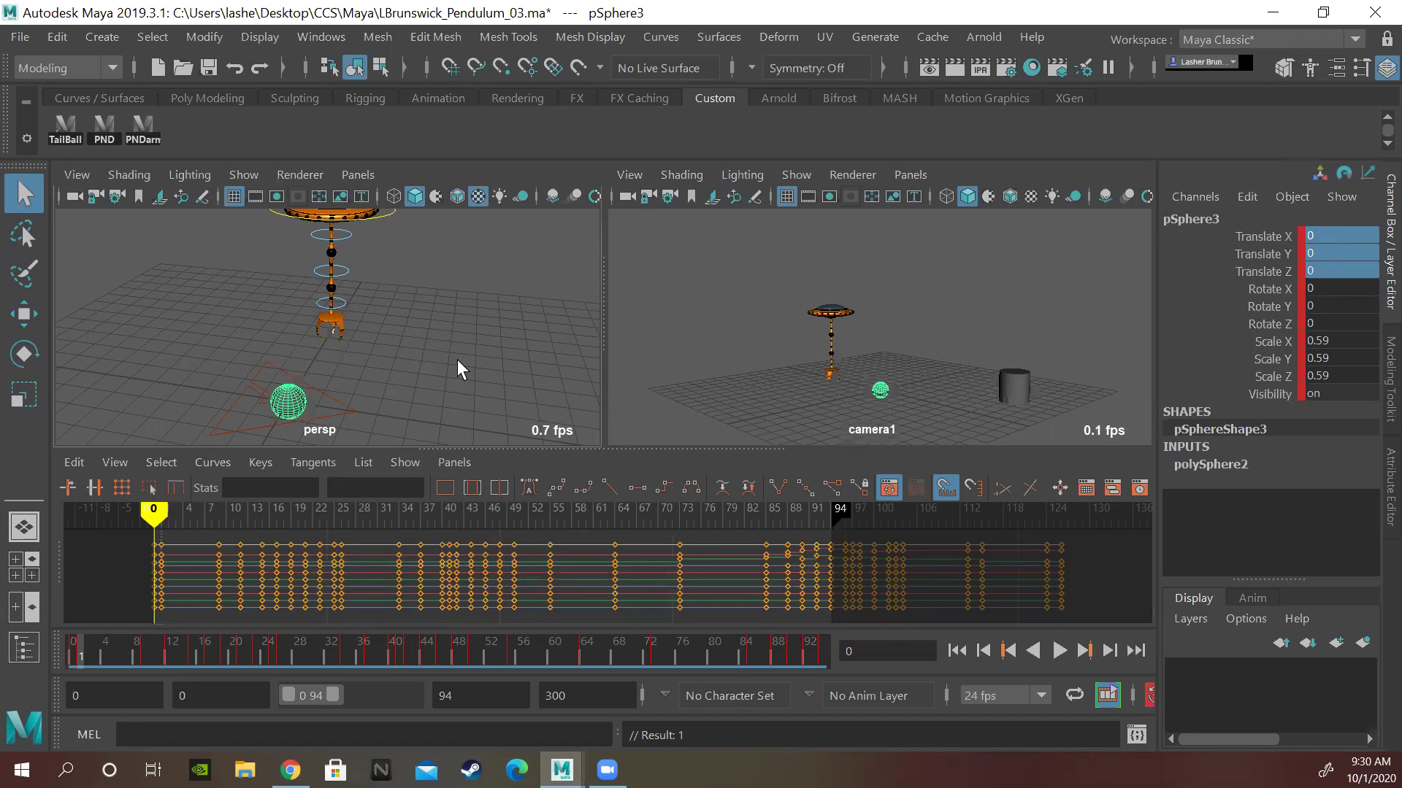
{"action": "key", "text": "alt+comma"}
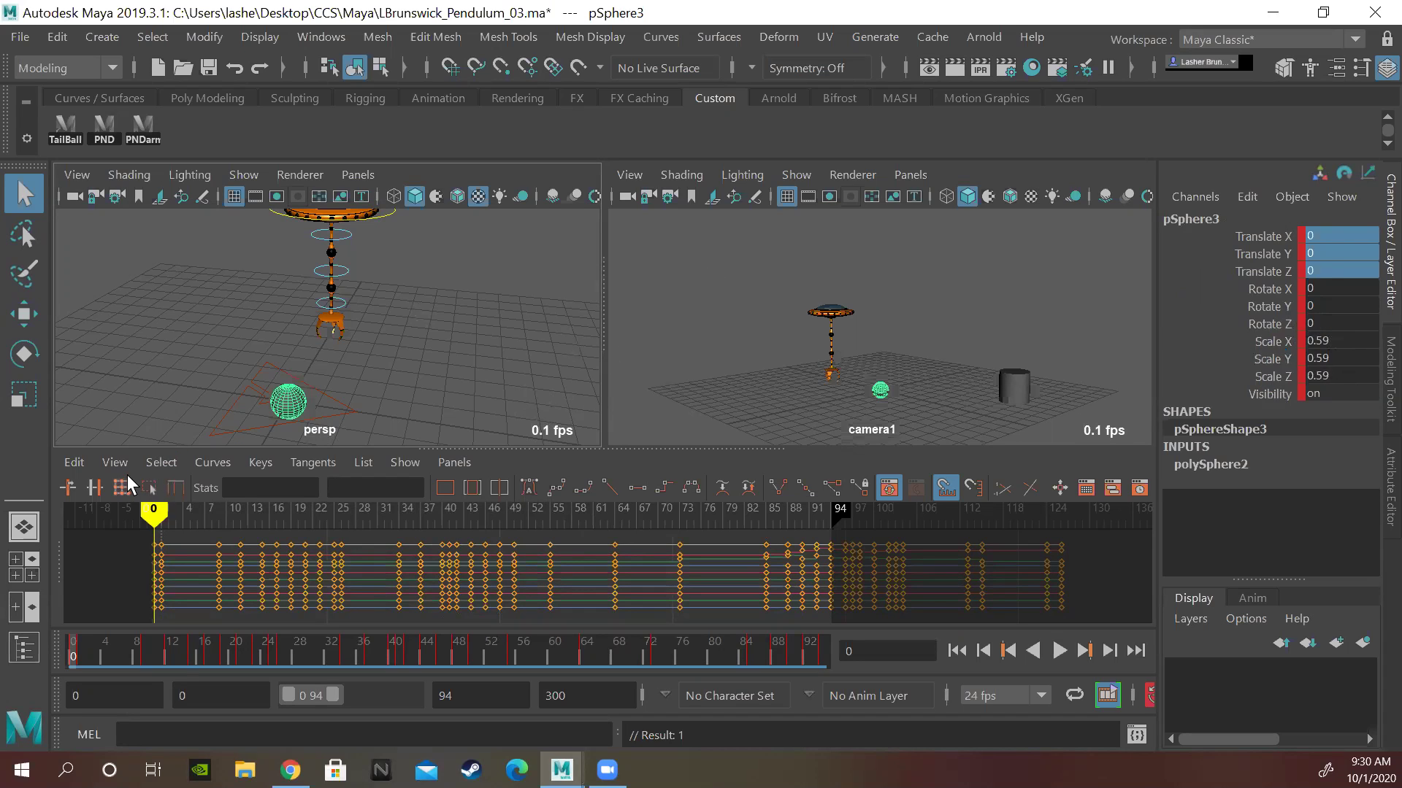
{"action": "key", "text": "period"}
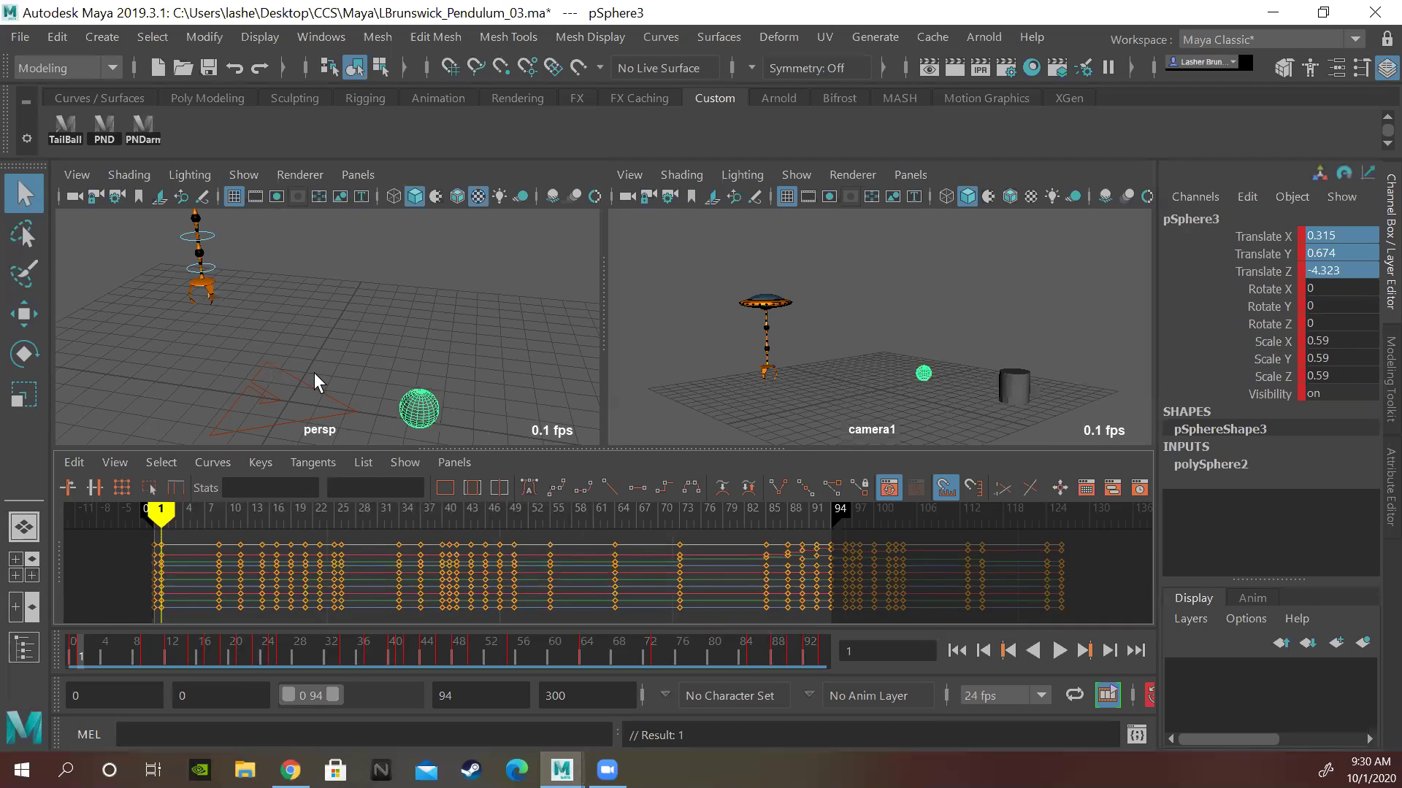
- Key the sphere pSphere3 at frame 63, one frame before the claw closes around it
{"action": "mouse_move", "coordinate": [505, 560]}
{"action": "right_mouse_down", "text": "alt"}
{"action": "mouse_move", "coordinate": [463, 558]}
{"action": "mouse_move", "coordinate": [478, 559]}
{"action": "right_mouse_up", "text": "alt"}
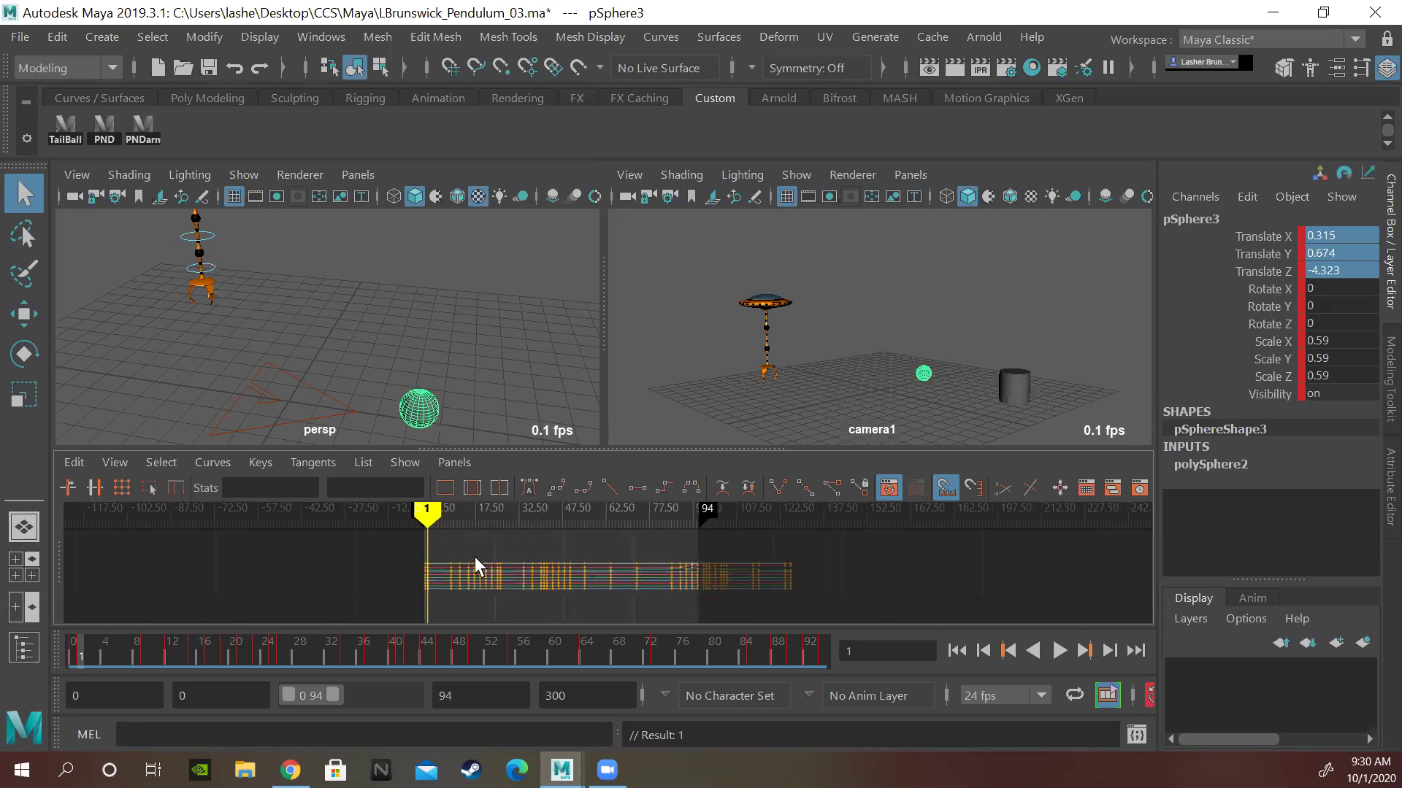
{"action": "mouse_move", "coordinate": [430, 515]}
{"action": "left_mouse_down"}
{"action": "mouse_move", "coordinate": [799, 517]}
{"action": "mouse_move", "coordinate": [583, 520]}
{"action": "left_mouse_up"}
{"action": "left_click_drag", "start_coordinate": [341, 397], "coordinate": [319, 313], "text": "alt"}
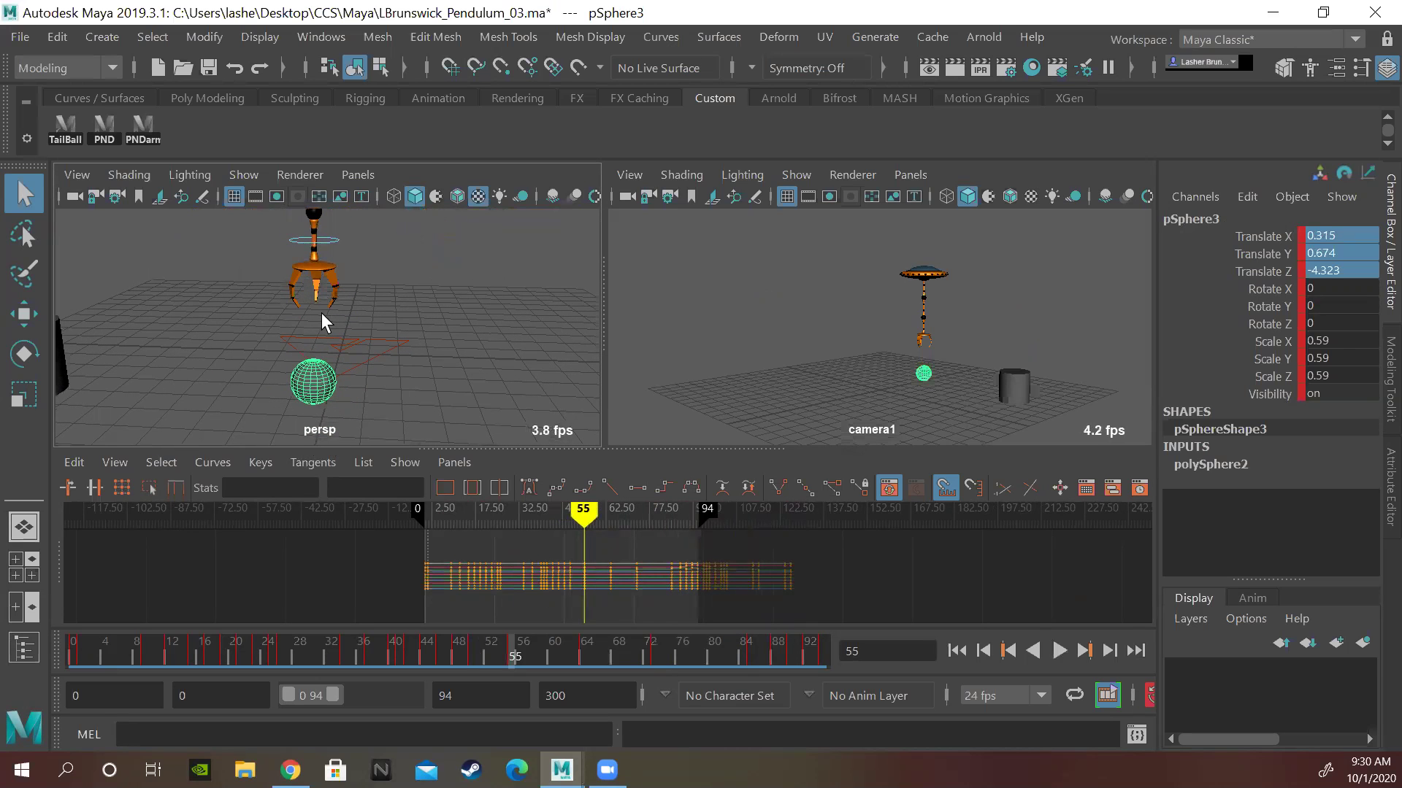
{"action": "key", "text": "alt+v"}
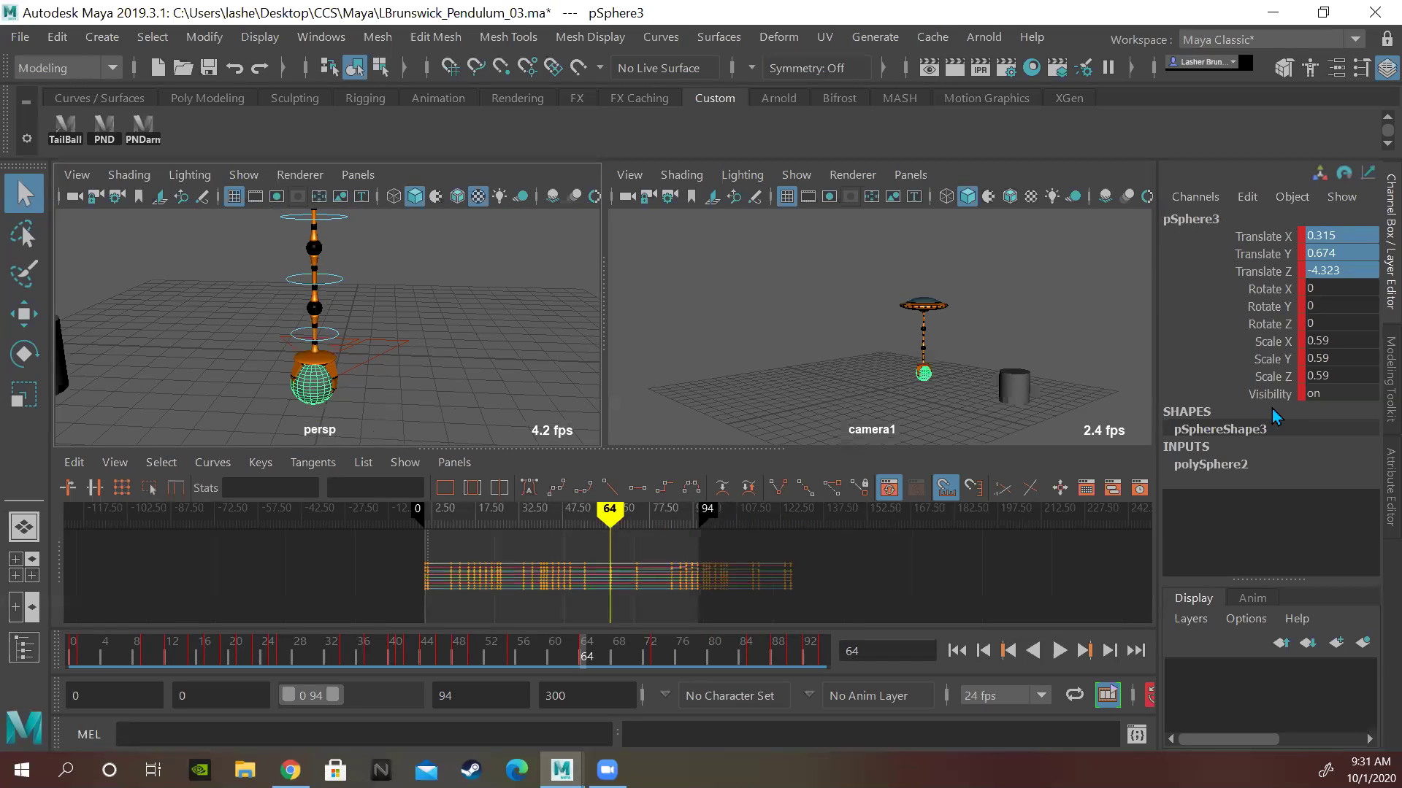
{"action": "key", "text": "alt+period"}
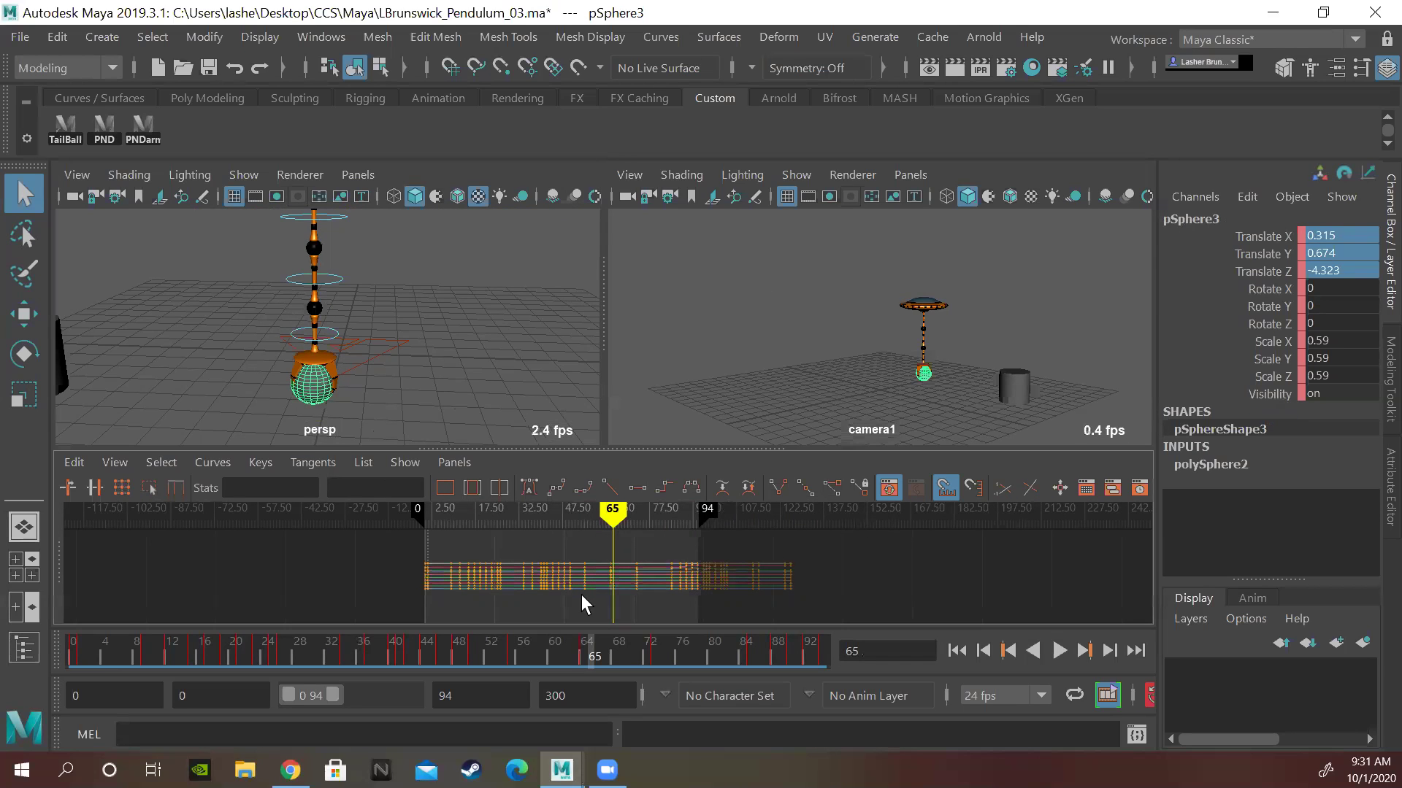
{"action": "key", "text": "alt+comma"}
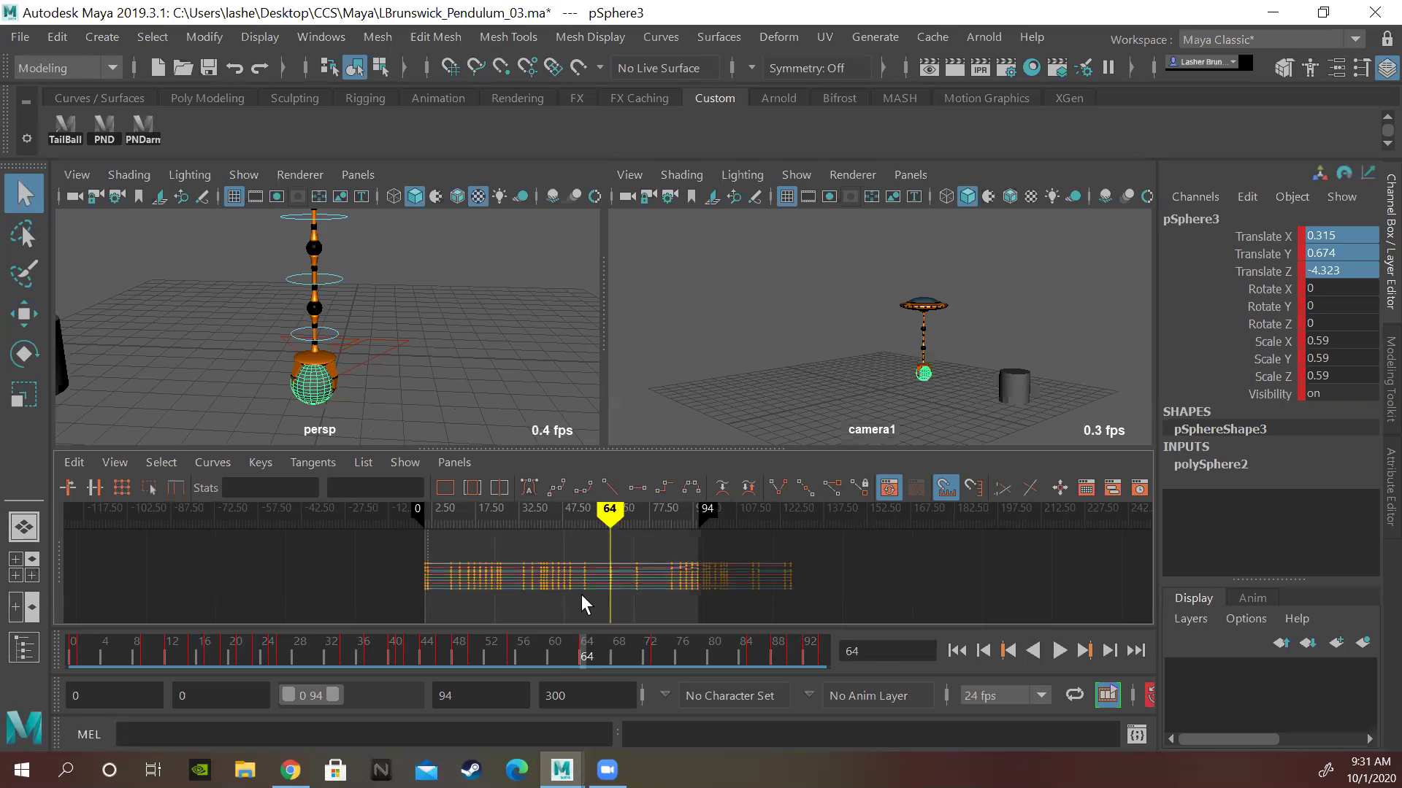
{"action": "key", "text": "alt+comma"}
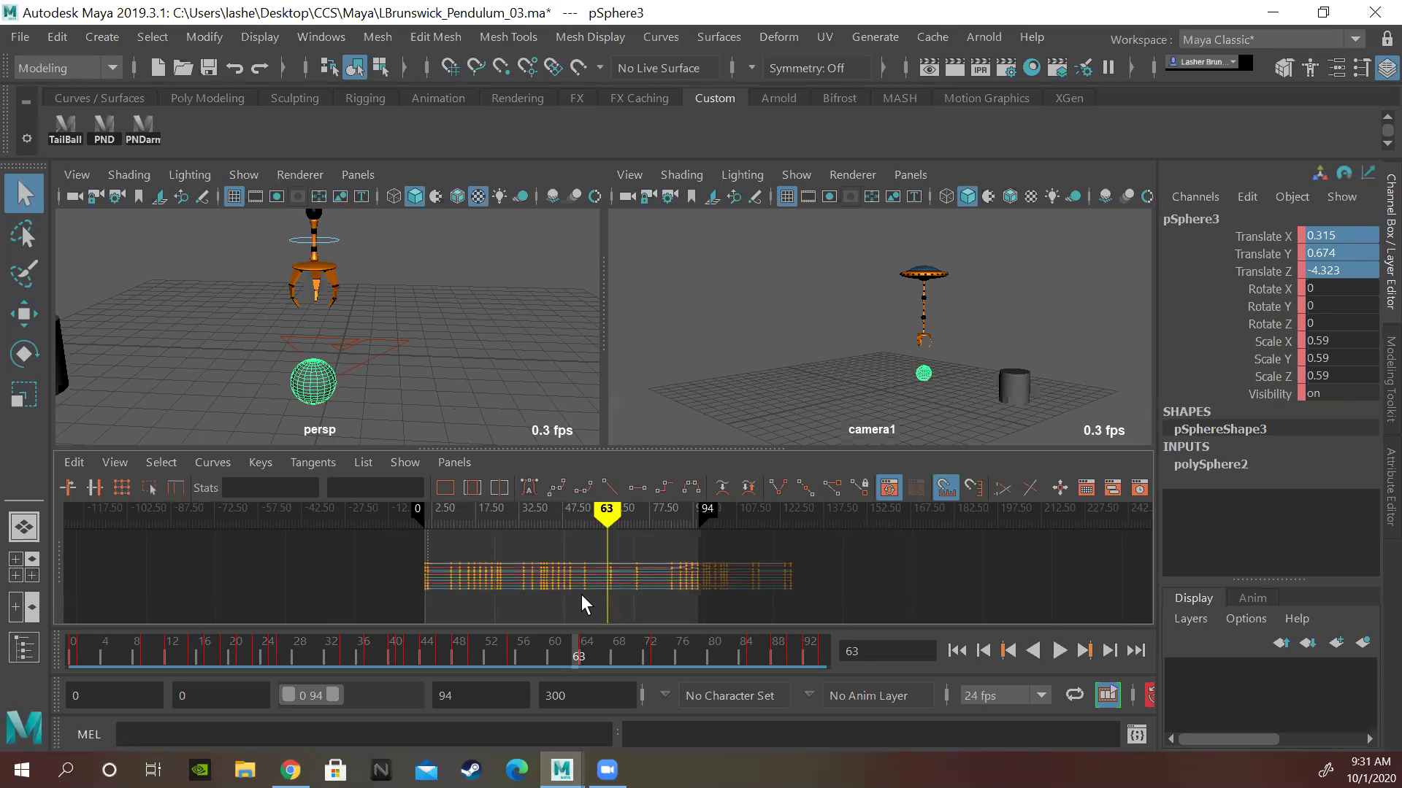
{"action": "key", "text": "alt+period"}
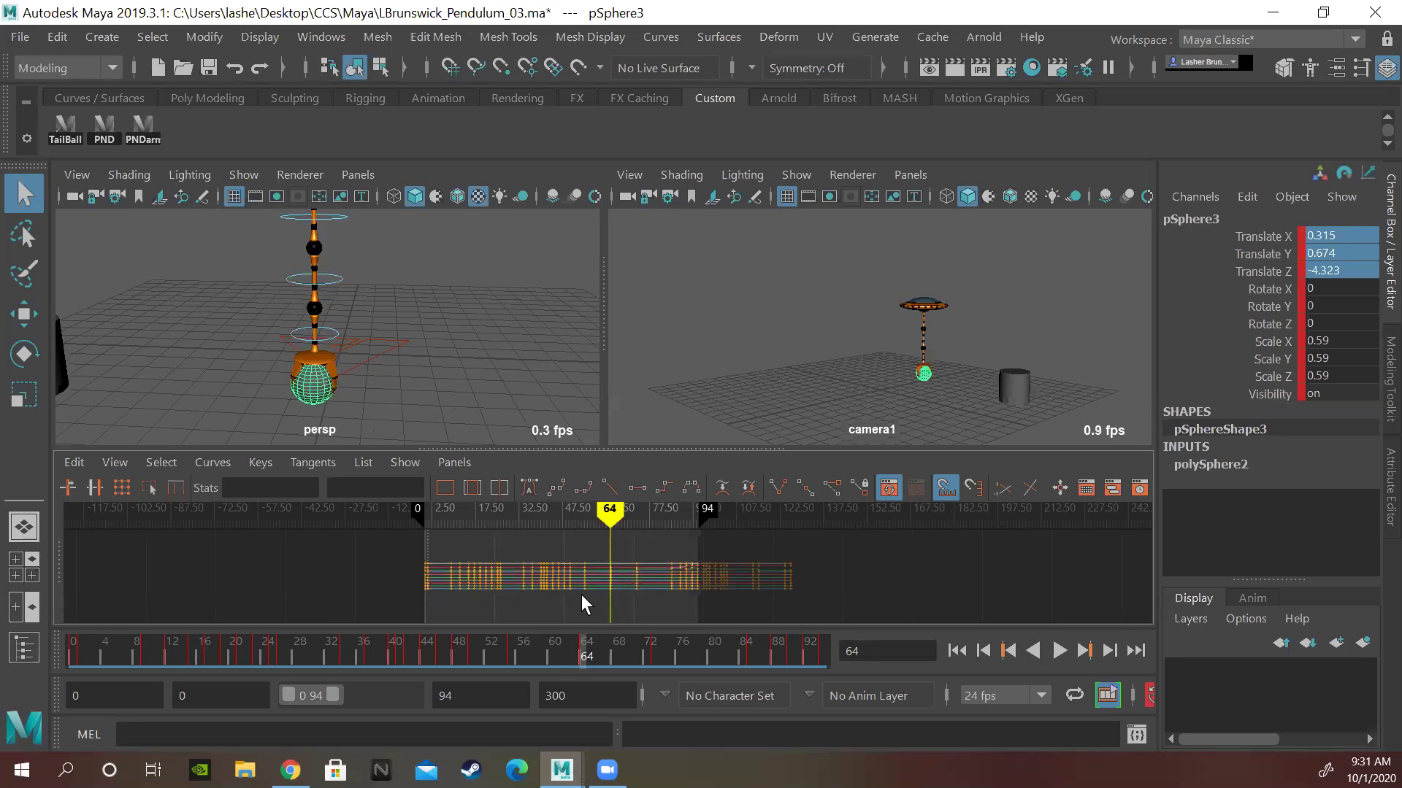
{"action": "key", "text": "alt+comma"}
{"action": "key", "text": "s"}
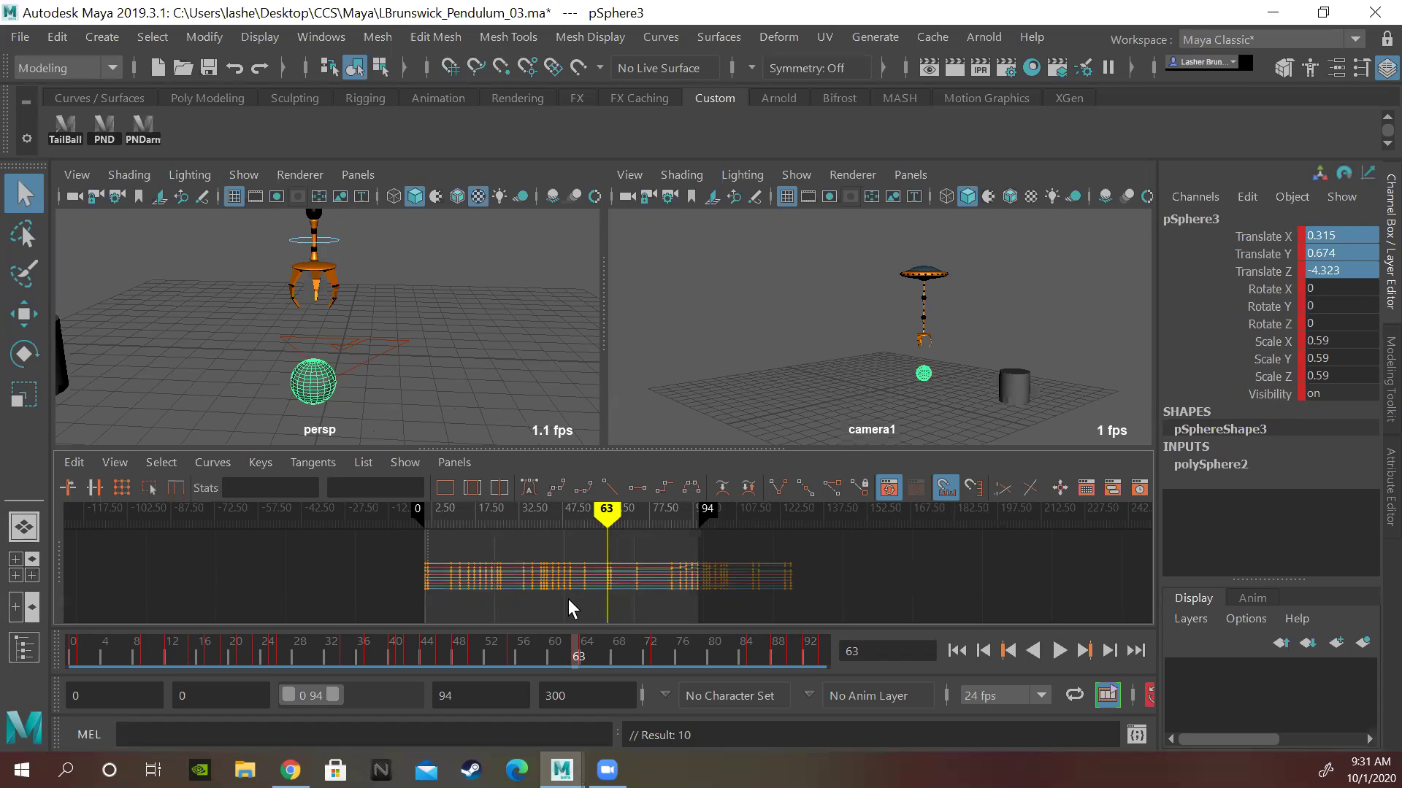
- Turn the Visibility of the sphere pSphere3 off at frame 64
{"action": "right_click_drag", "start_coordinate": [557, 581], "coordinate": [622, 612], "text": "alt"}
{"action": "key", "text": "alt+period"}
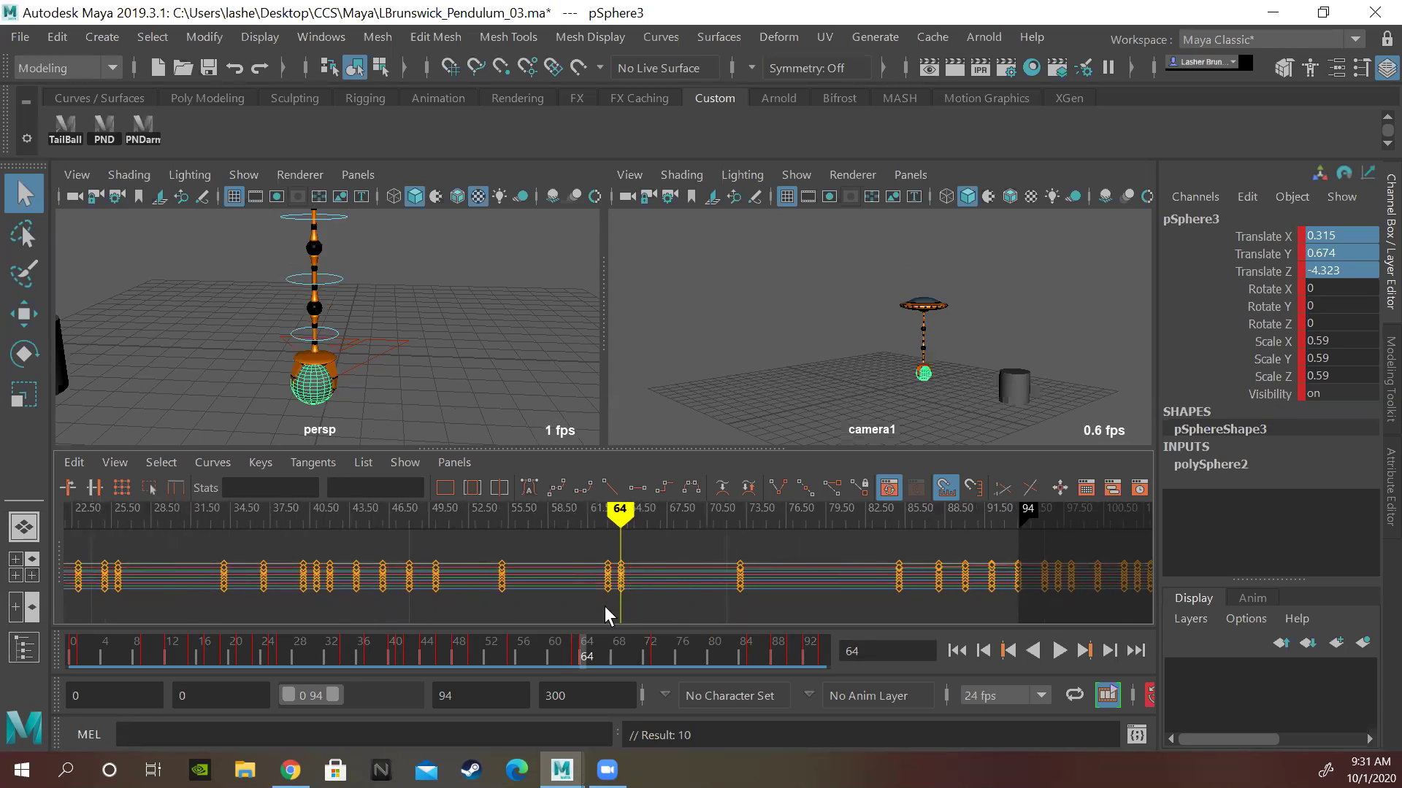
{"action": "double_click", "coordinate": [1312, 394]}
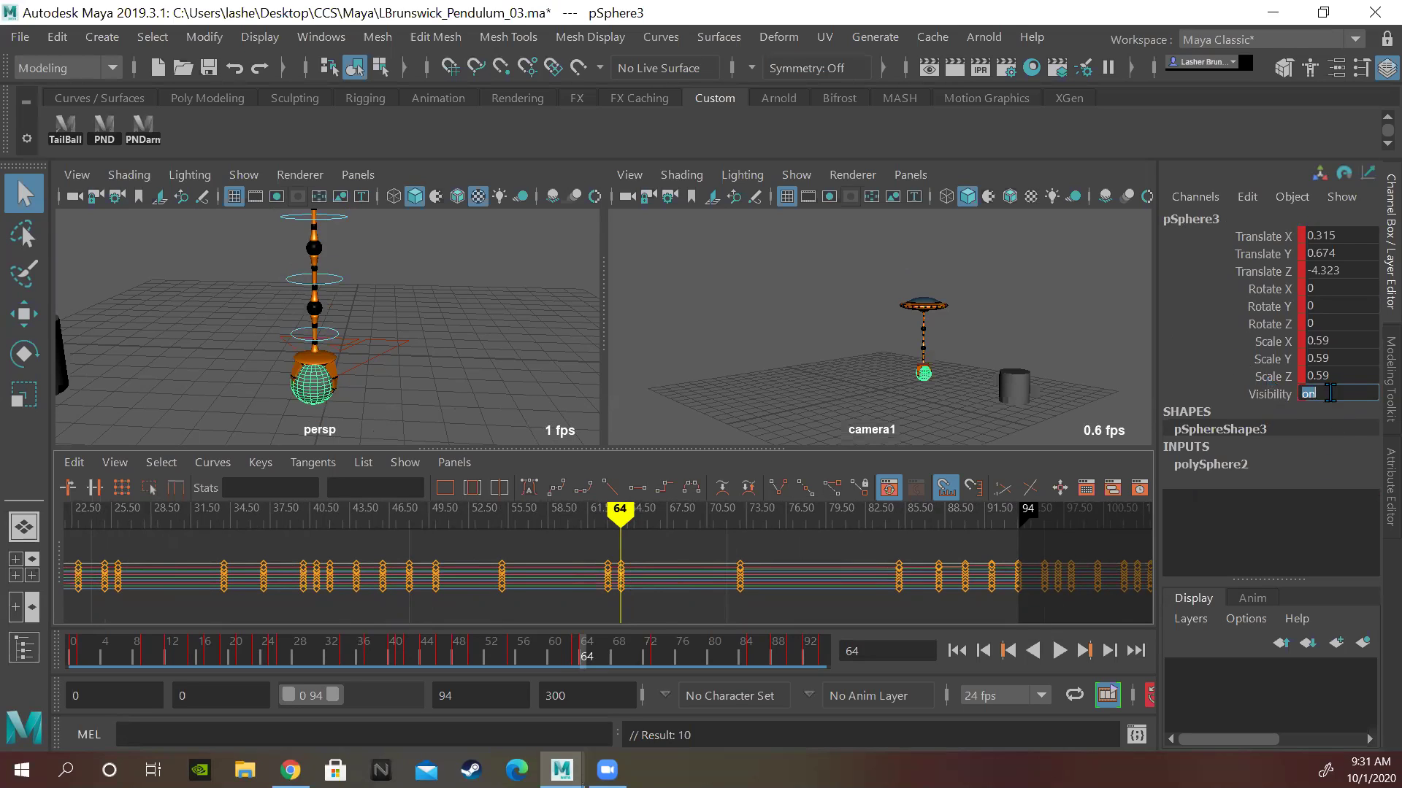
{"action": "type", "text": "0"}
{"action": "key", "text": "Return"}
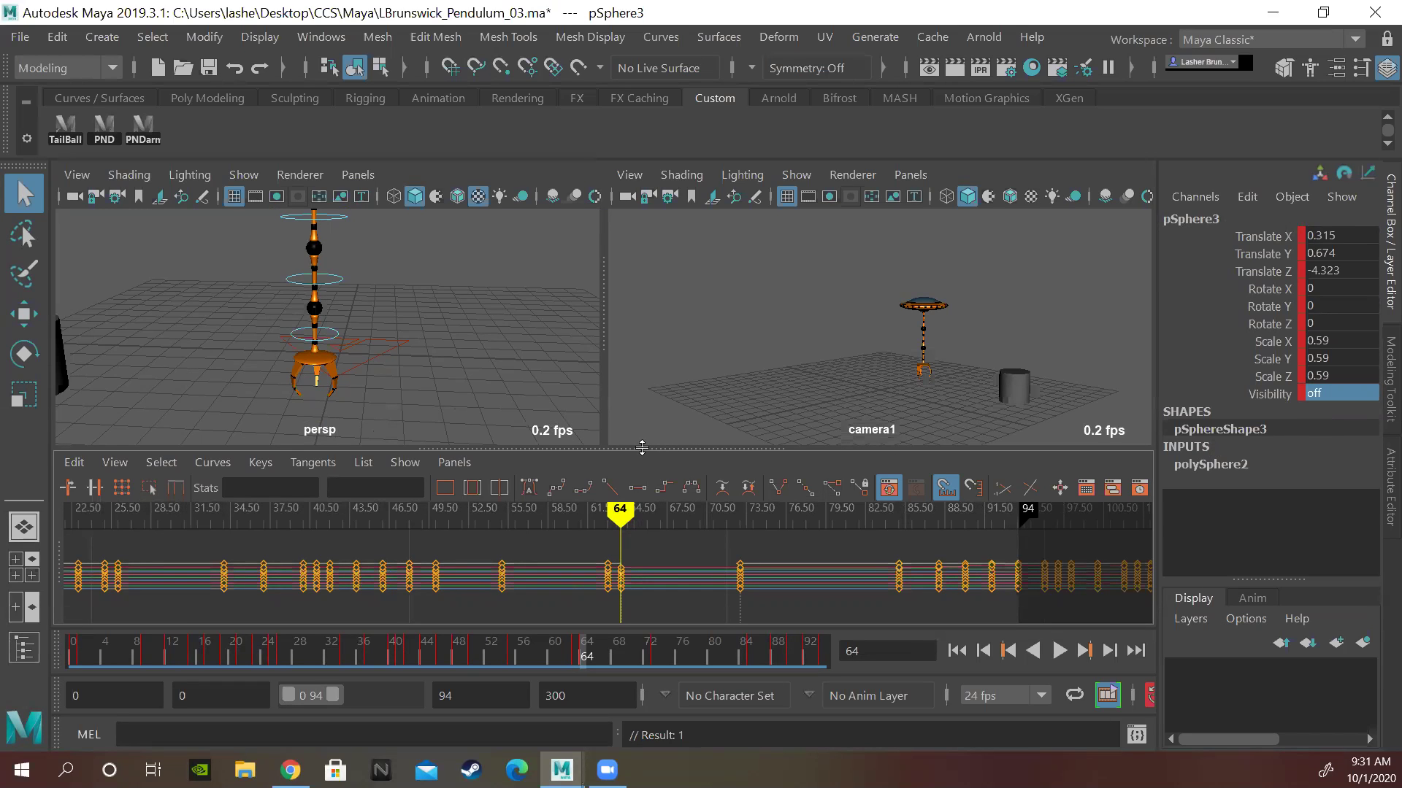
- Duplicate the sphere pSphere3 in place at frame 63
{"action": "key", "text": "comma"}
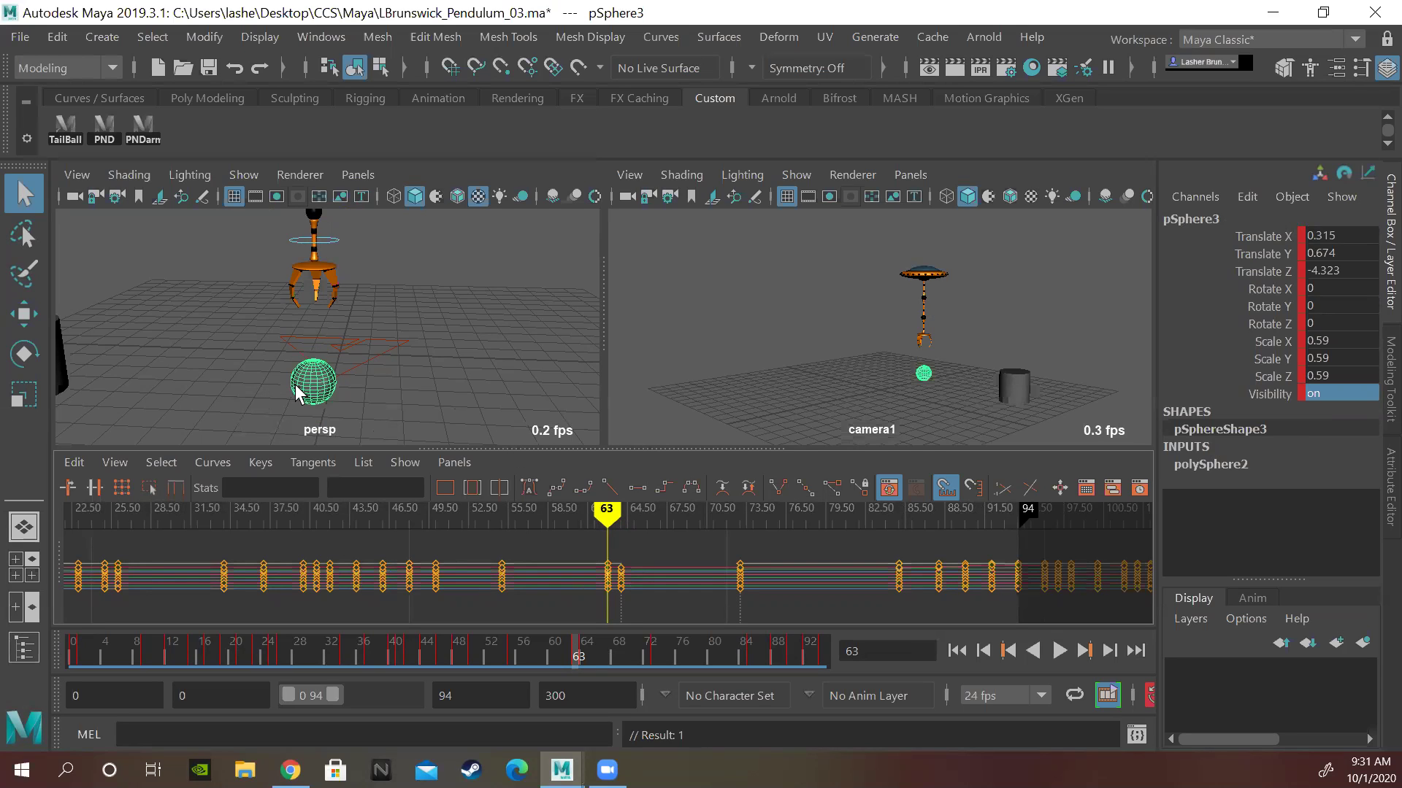
{"action": "left_click", "coordinate": [314, 400]}
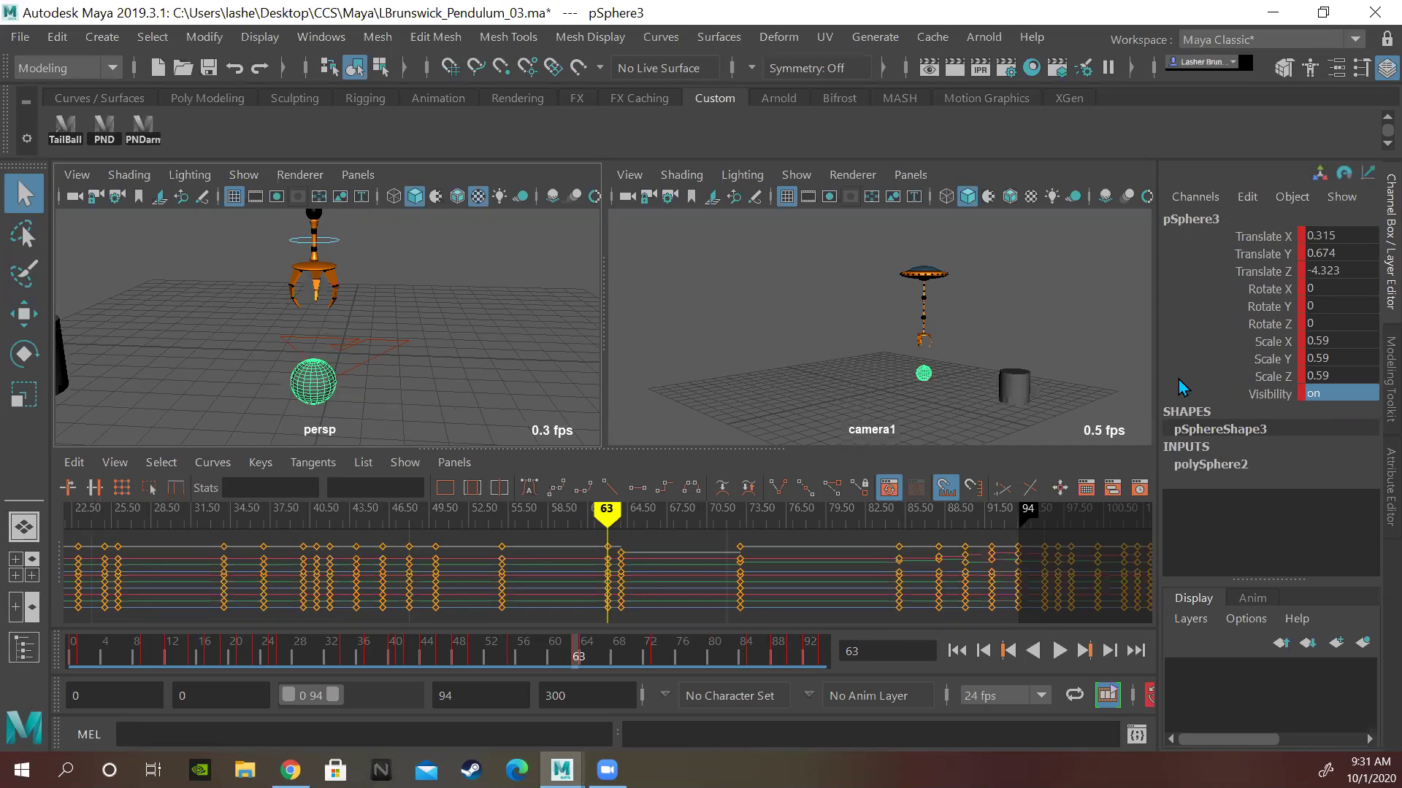
{"action": "key", "text": "ctrl+d"}
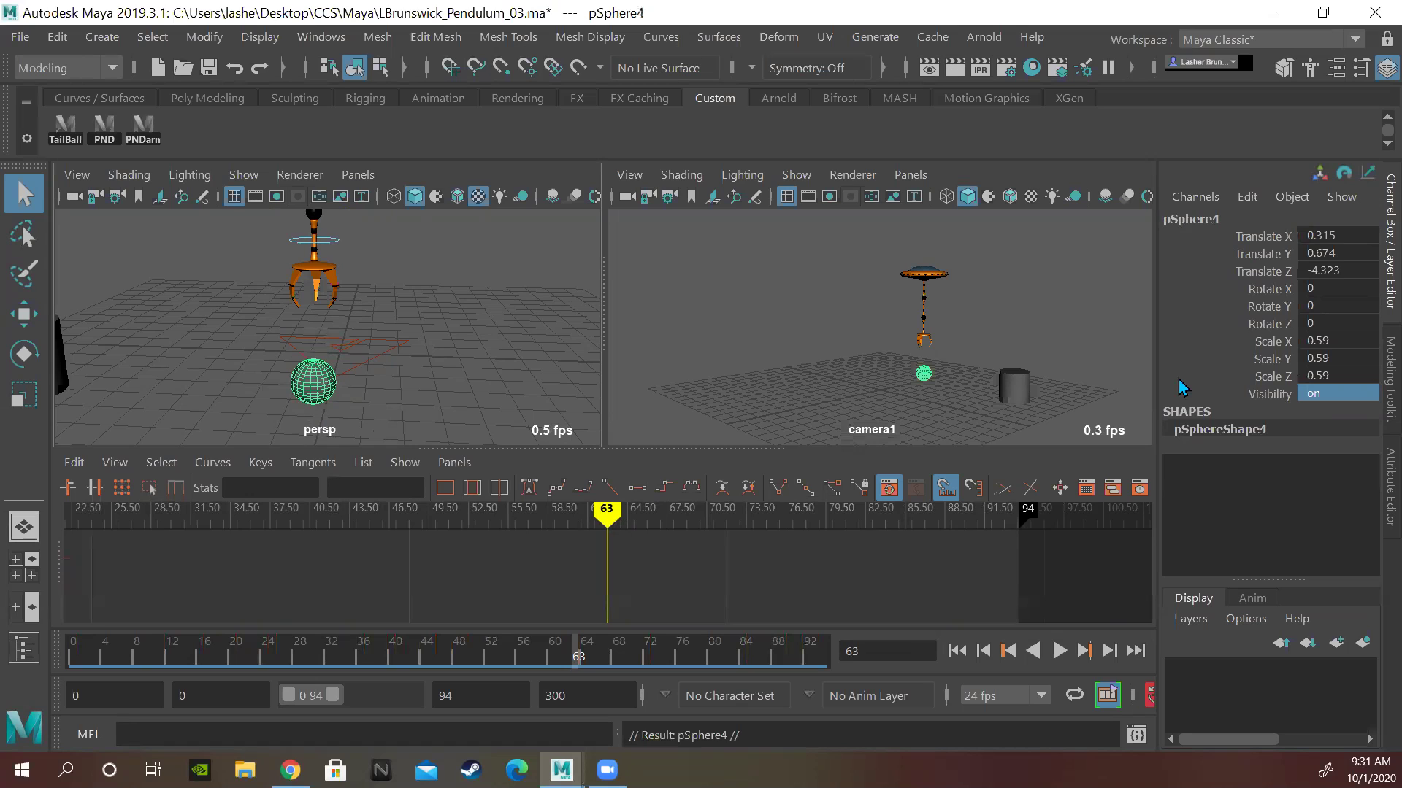
{"action": "right_click_drag", "start_coordinate": [607, 554], "coordinate": [499, 547], "text": "alt"}
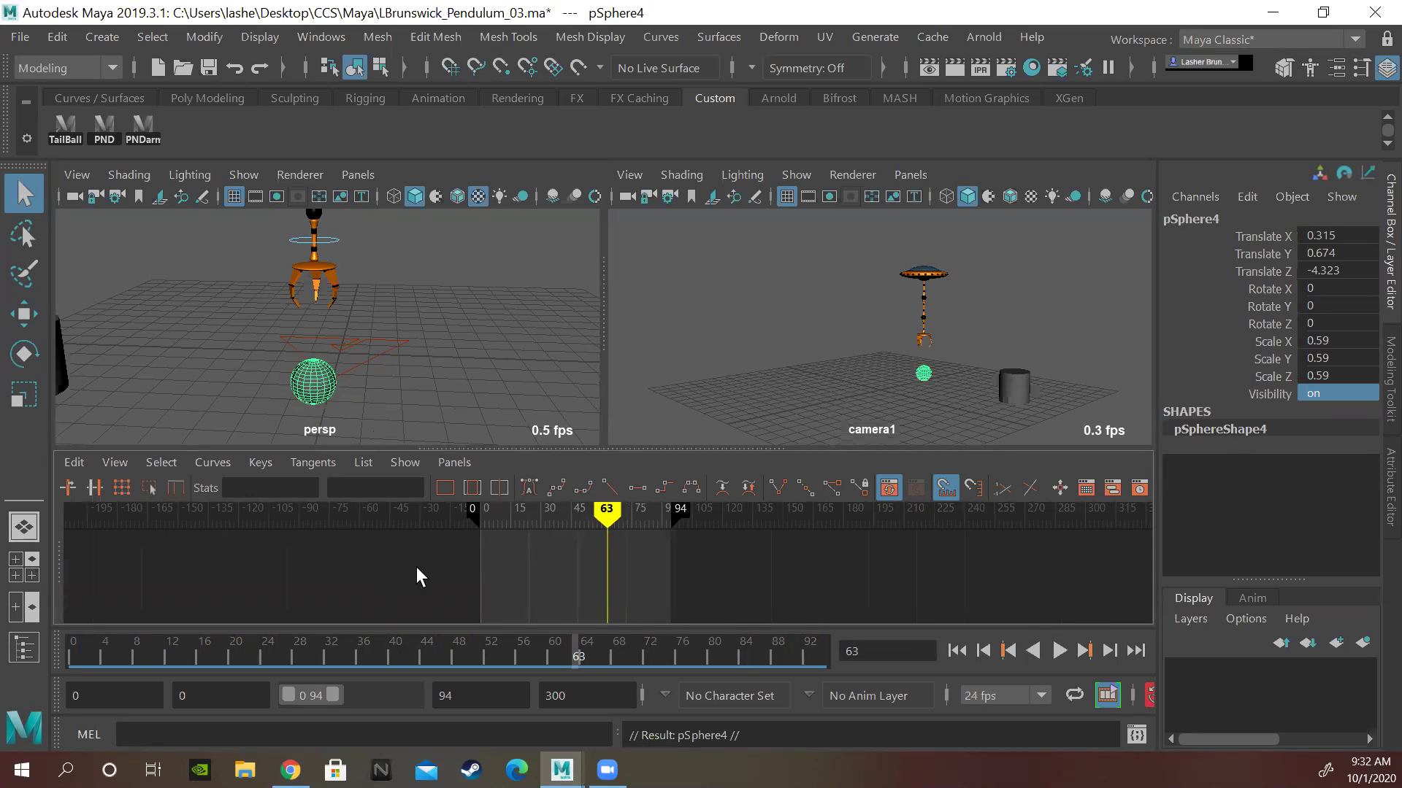
- Key all channels of the duplicate sphere pSphere4 at frames 63, 0, 1 and 64
{"action": "key", "text": "s"}
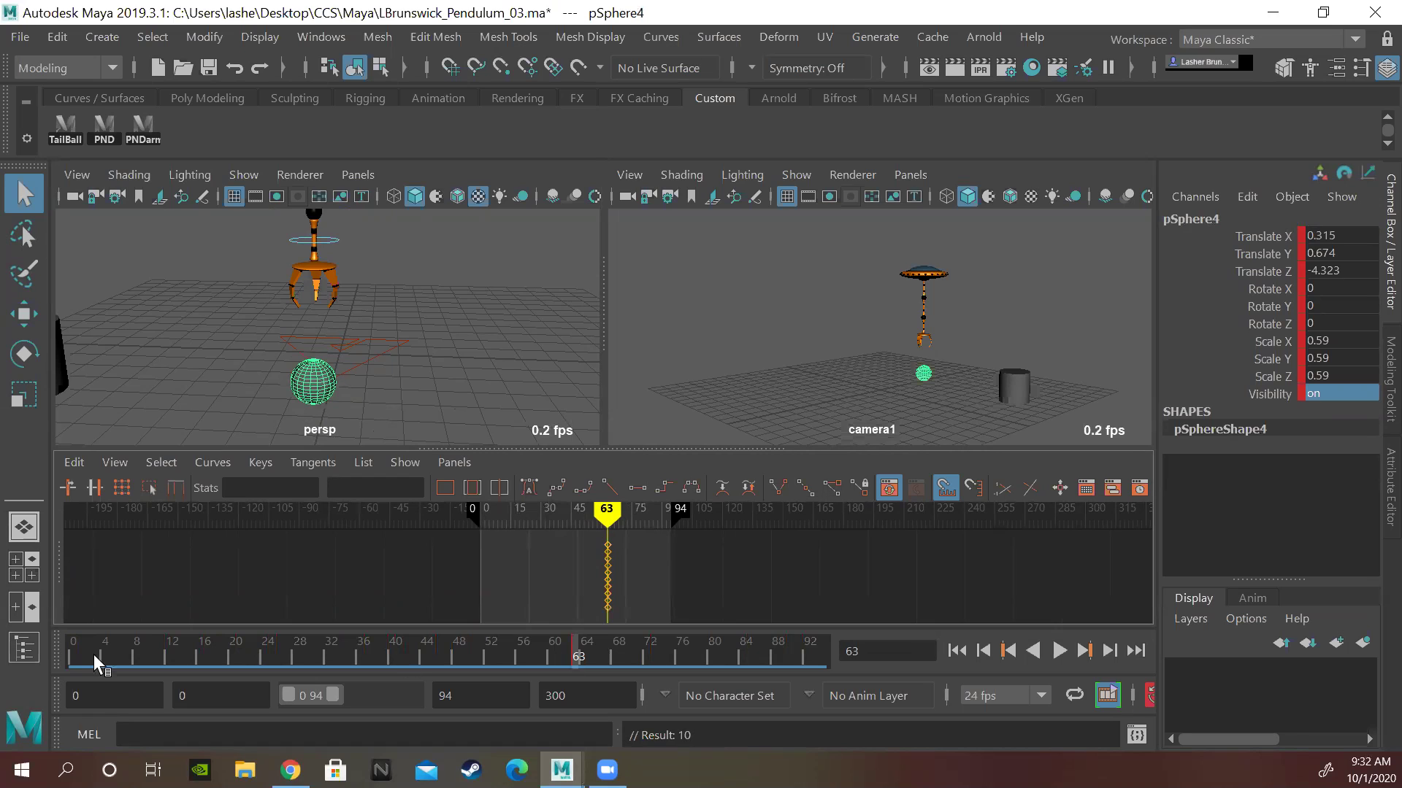
{"action": "key", "text": "alt+v"}
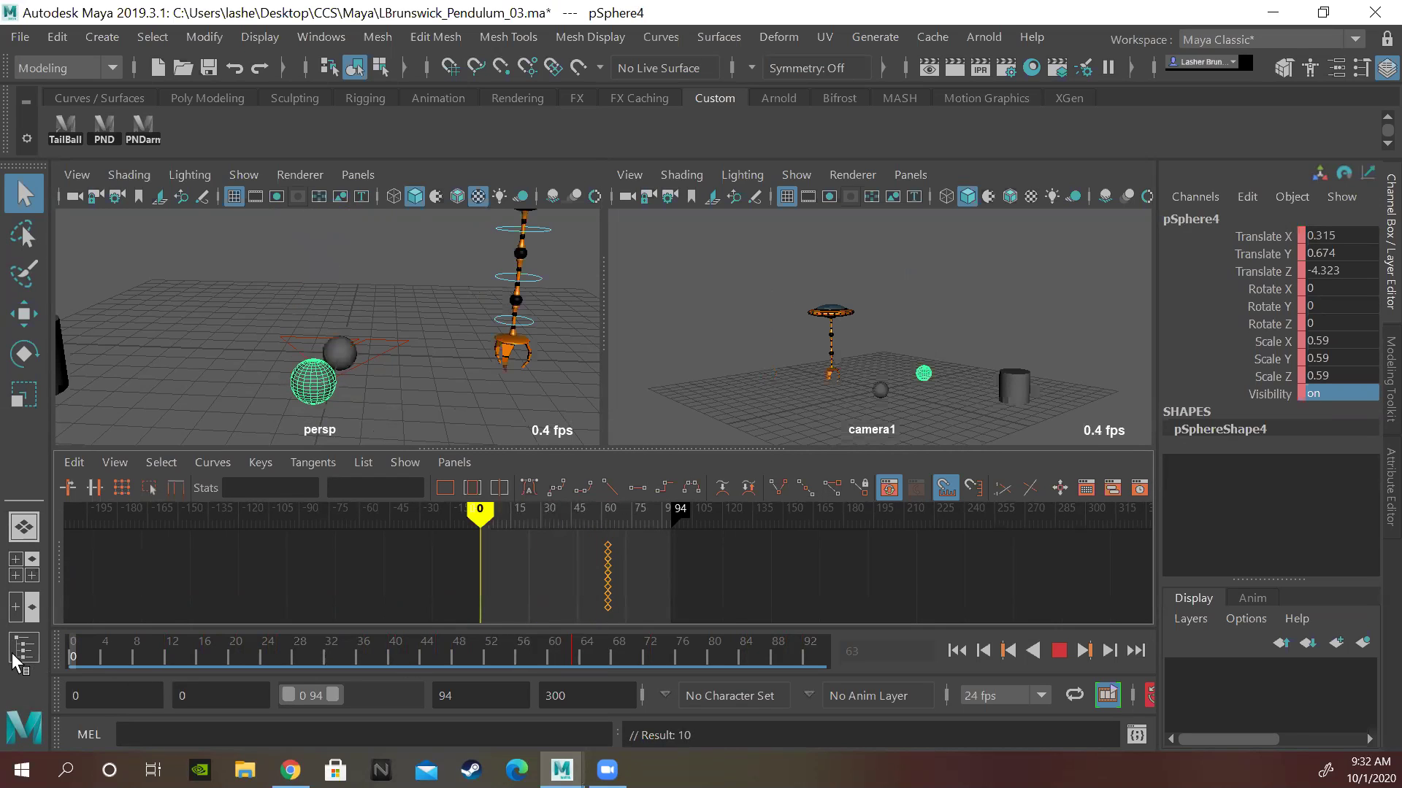
{"action": "key", "text": "alt+v"}
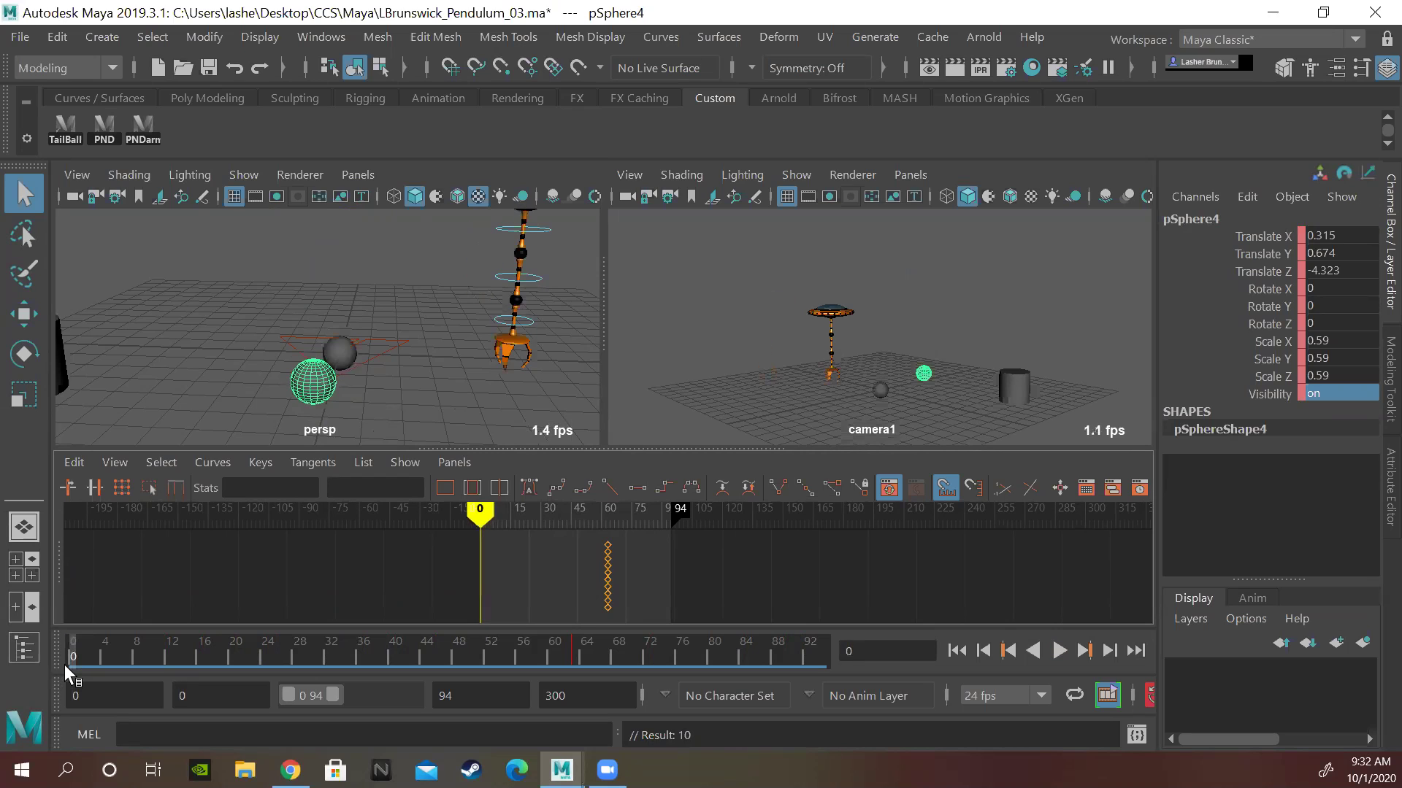
{"action": "key", "text": "s"}
{"action": "key", "text": "alt+period"}
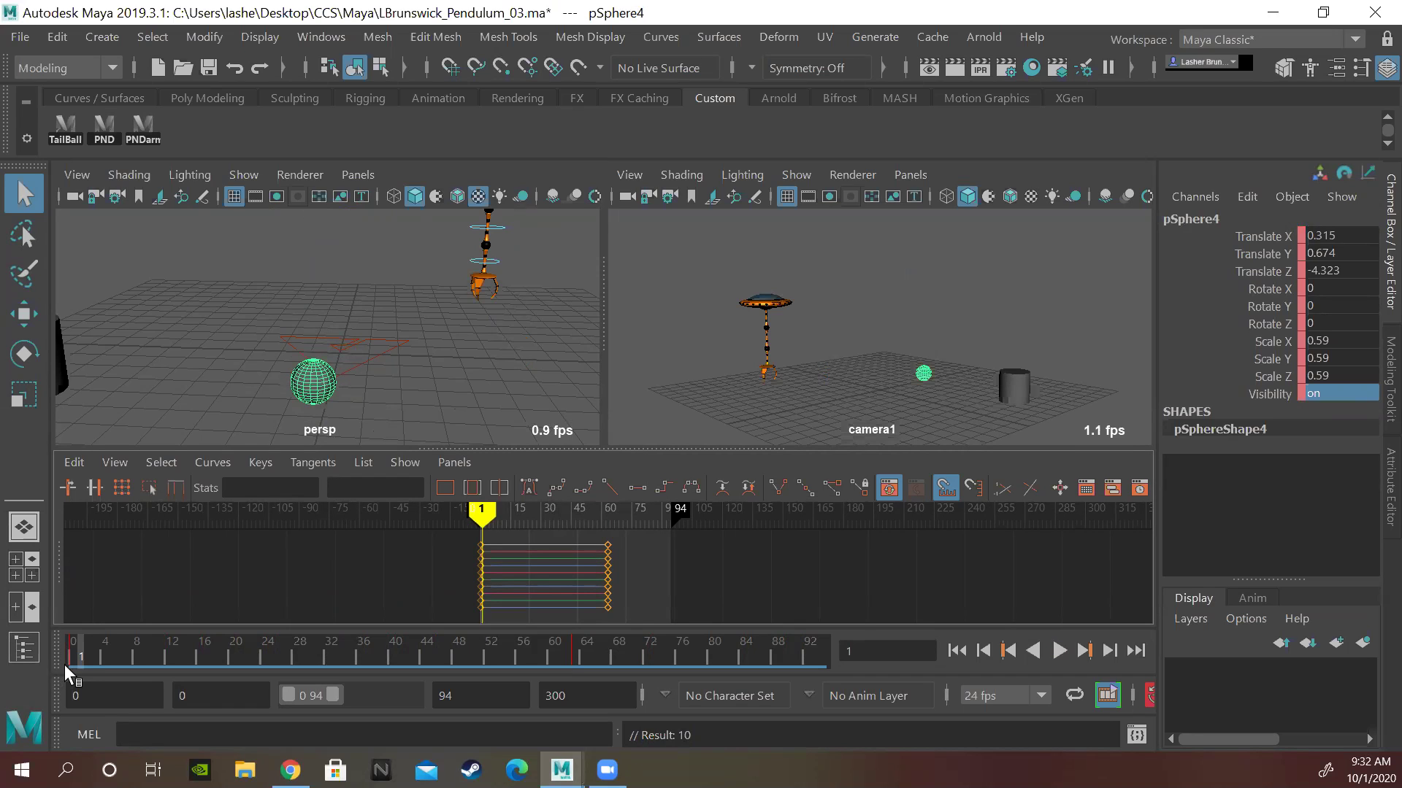
{"action": "key", "text": "s"}
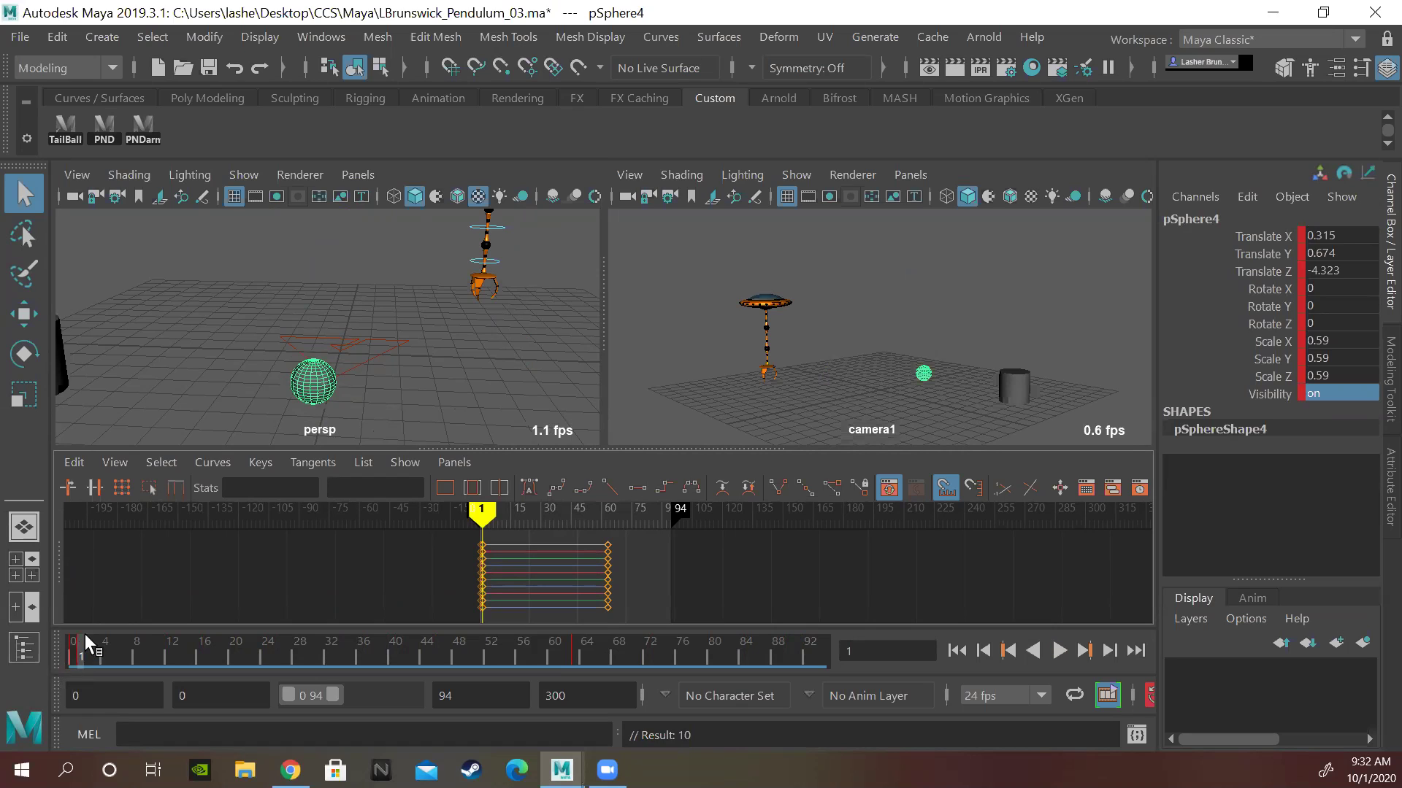
{"action": "key", "text": "period"}
{"action": "key", "text": "alt+period"}
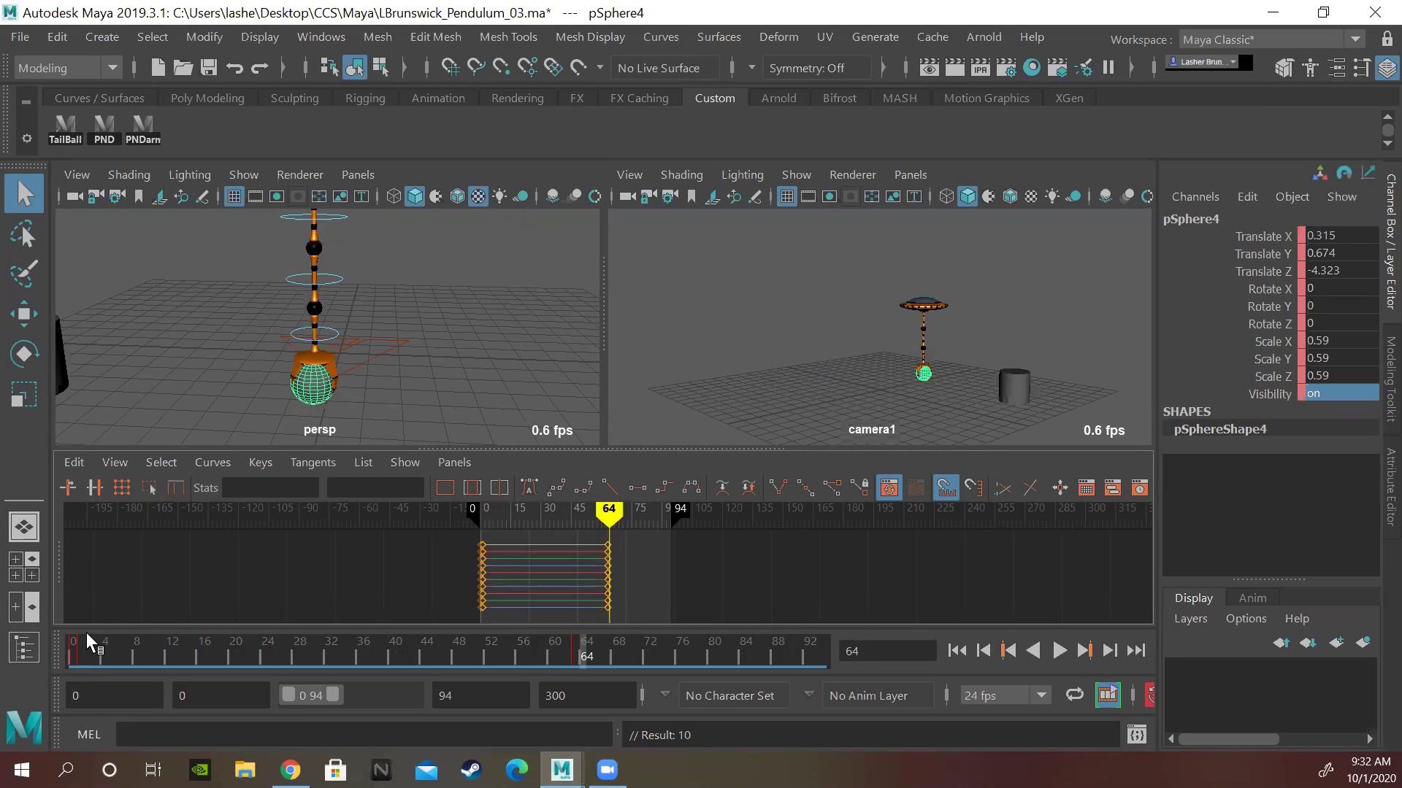
{"action": "key", "text": "s"}
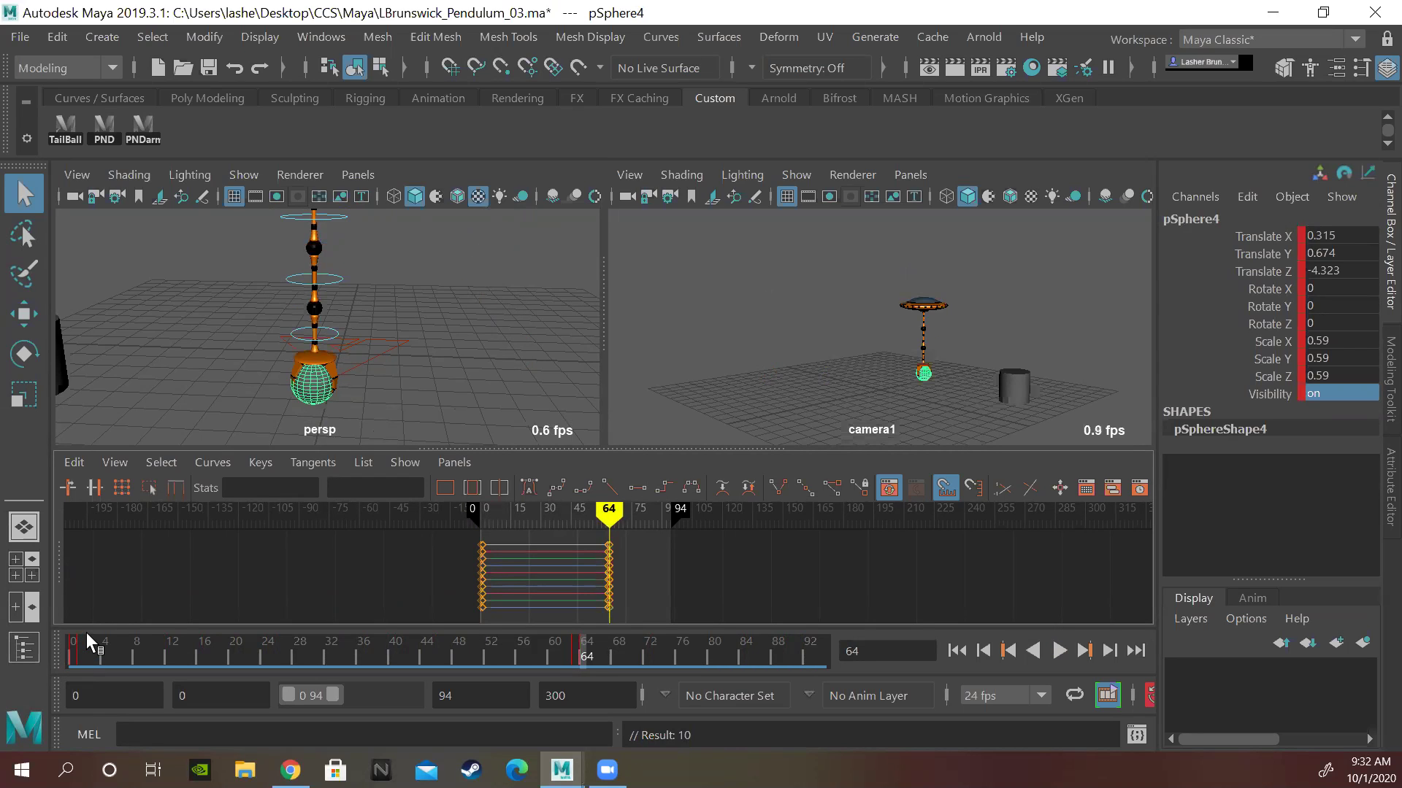
- Turn the Visibility of the sphere pSphere4 off at frames 63 and 1, and check it at frame 64
{"action": "key", "text": "alt+comma"}
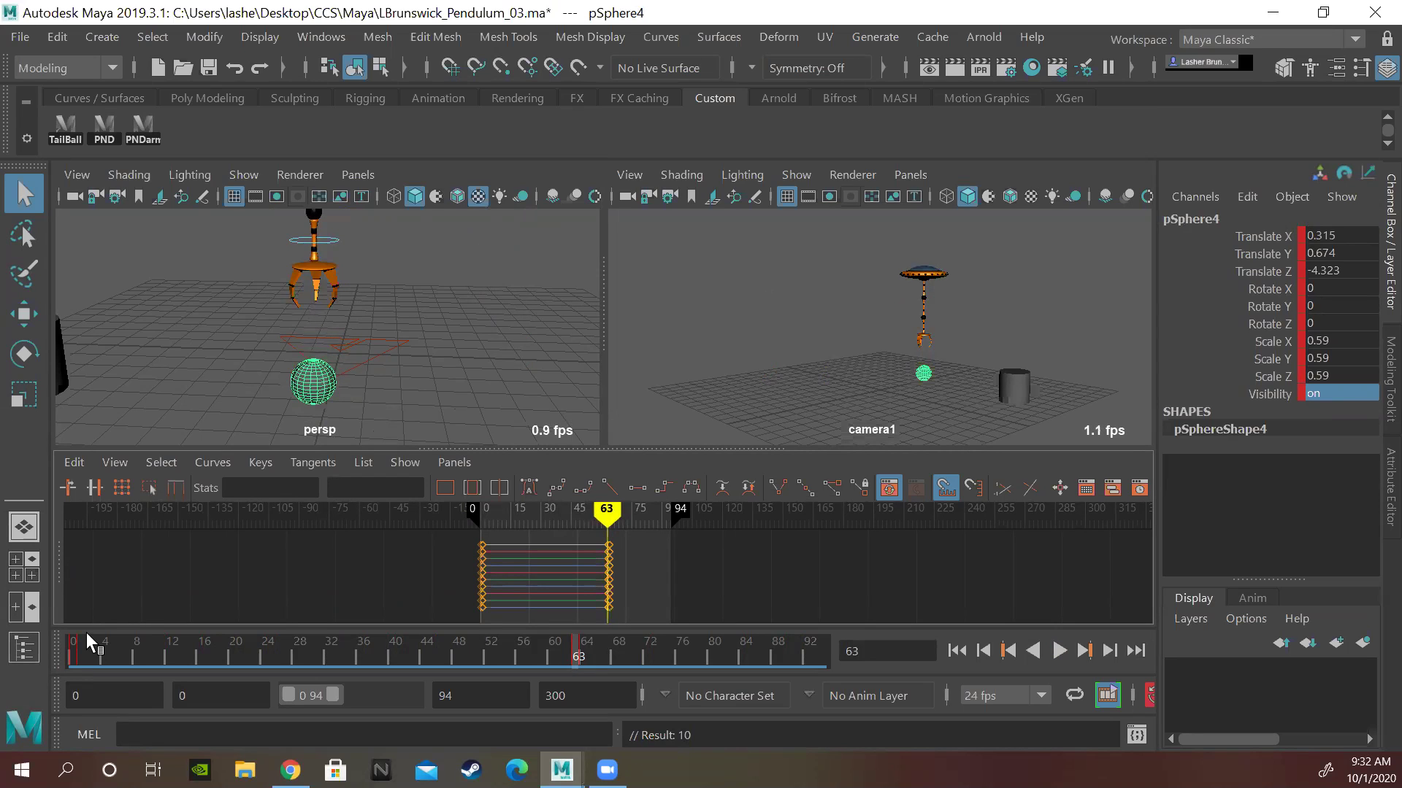
{"action": "left_click", "coordinate": [1317, 394]}
{"action": "type", "text": "0"}
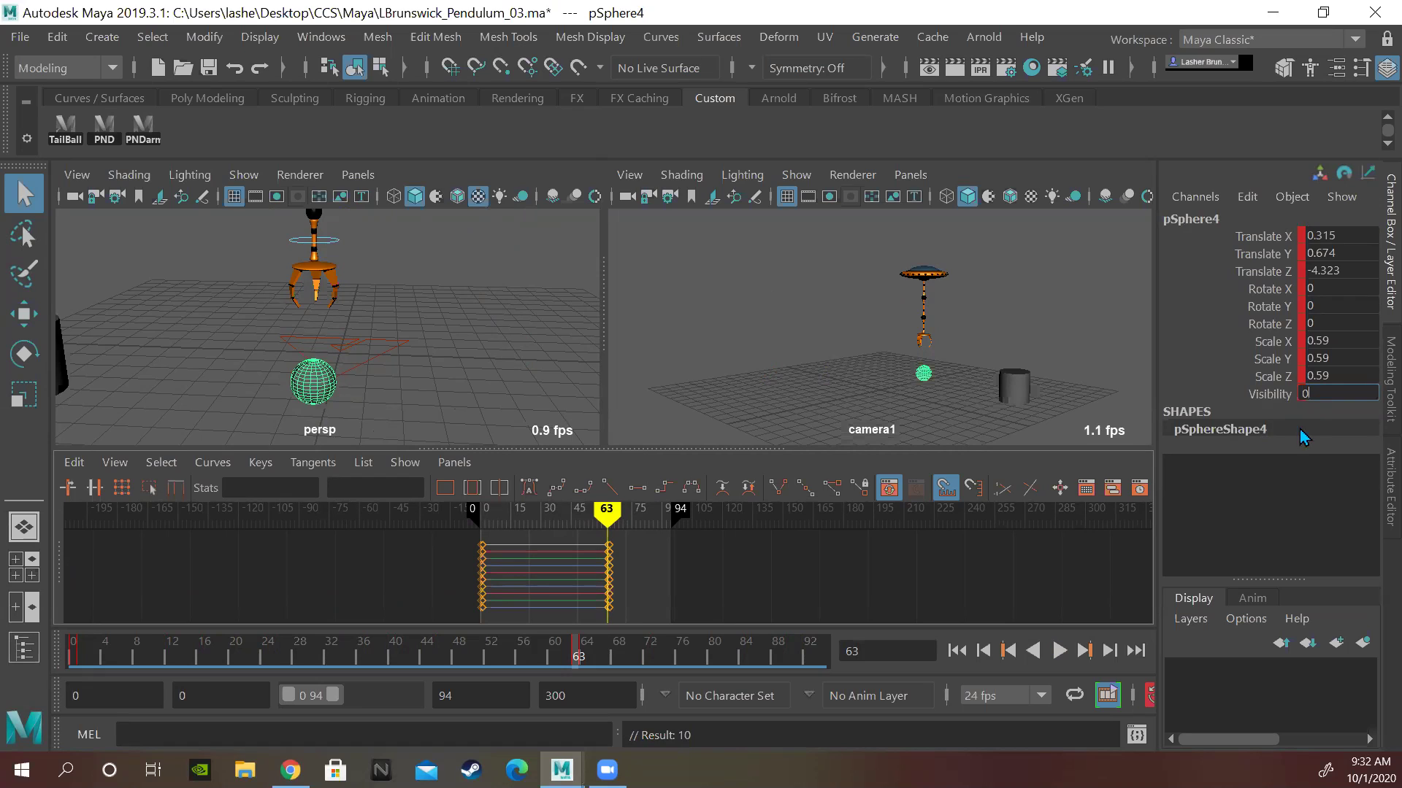
{"action": "key", "text": "Return"}
{"action": "key", "text": "comma"}
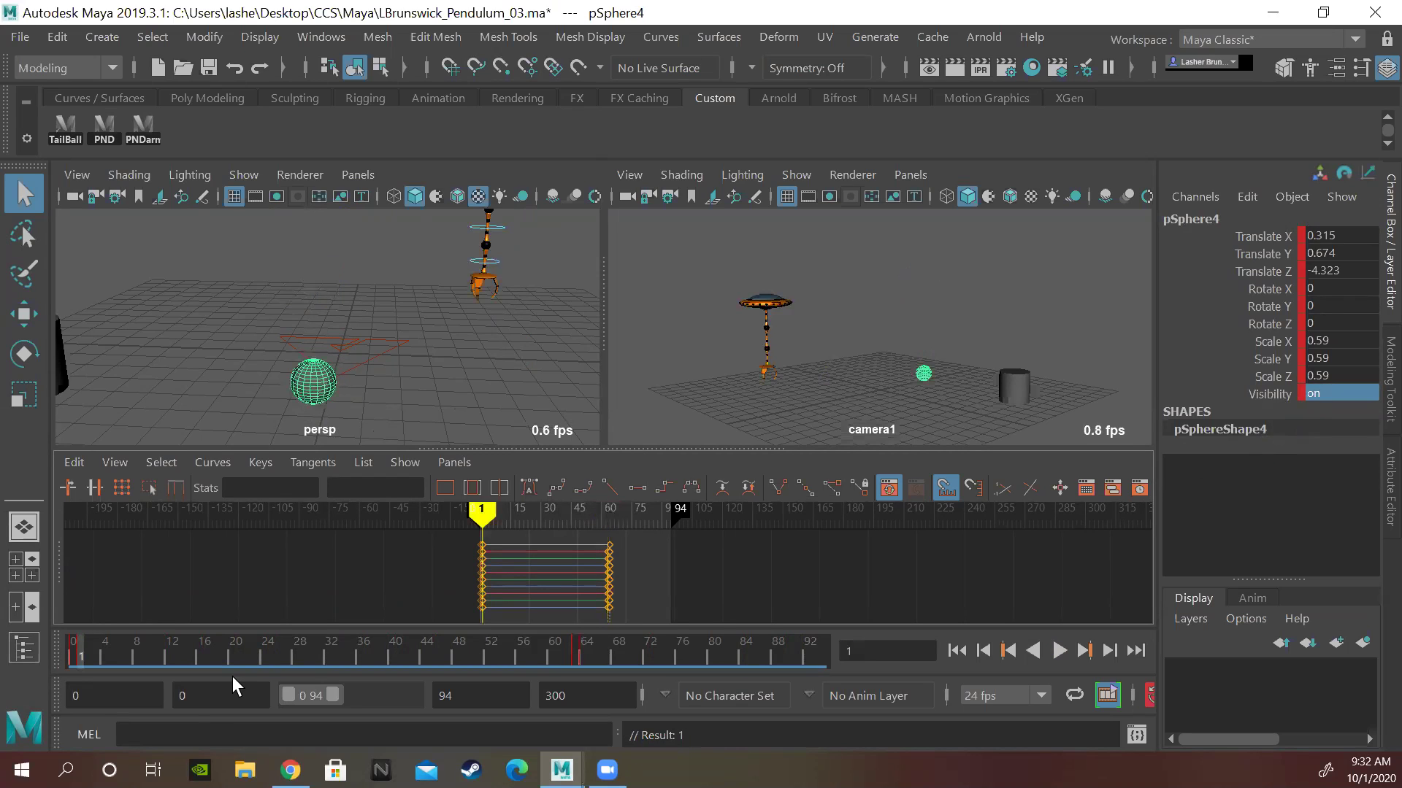
{"action": "left_click", "coordinate": [1326, 392]}
{"action": "type", "text": "0"}
{"action": "key", "text": "Return"}
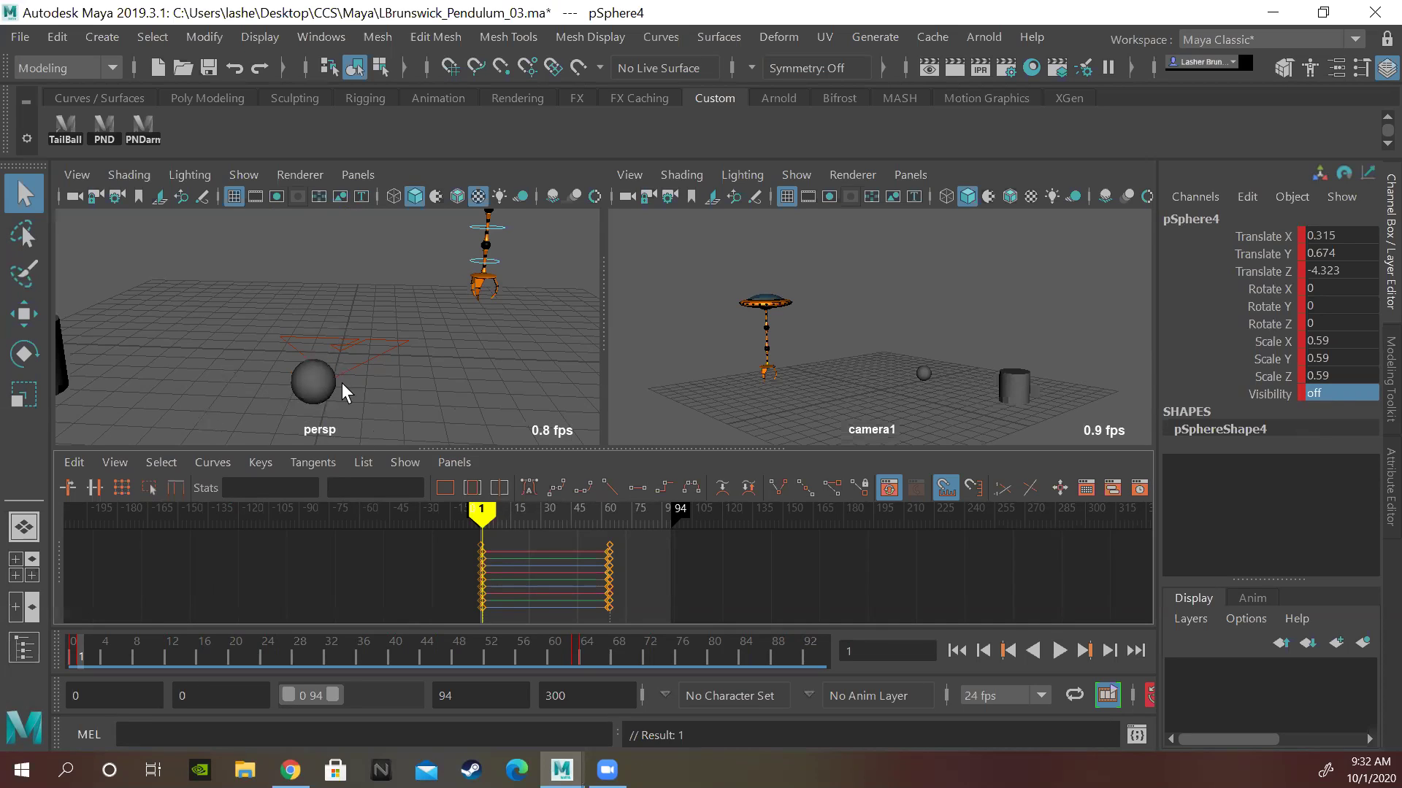
{"action": "key", "text": "period"}
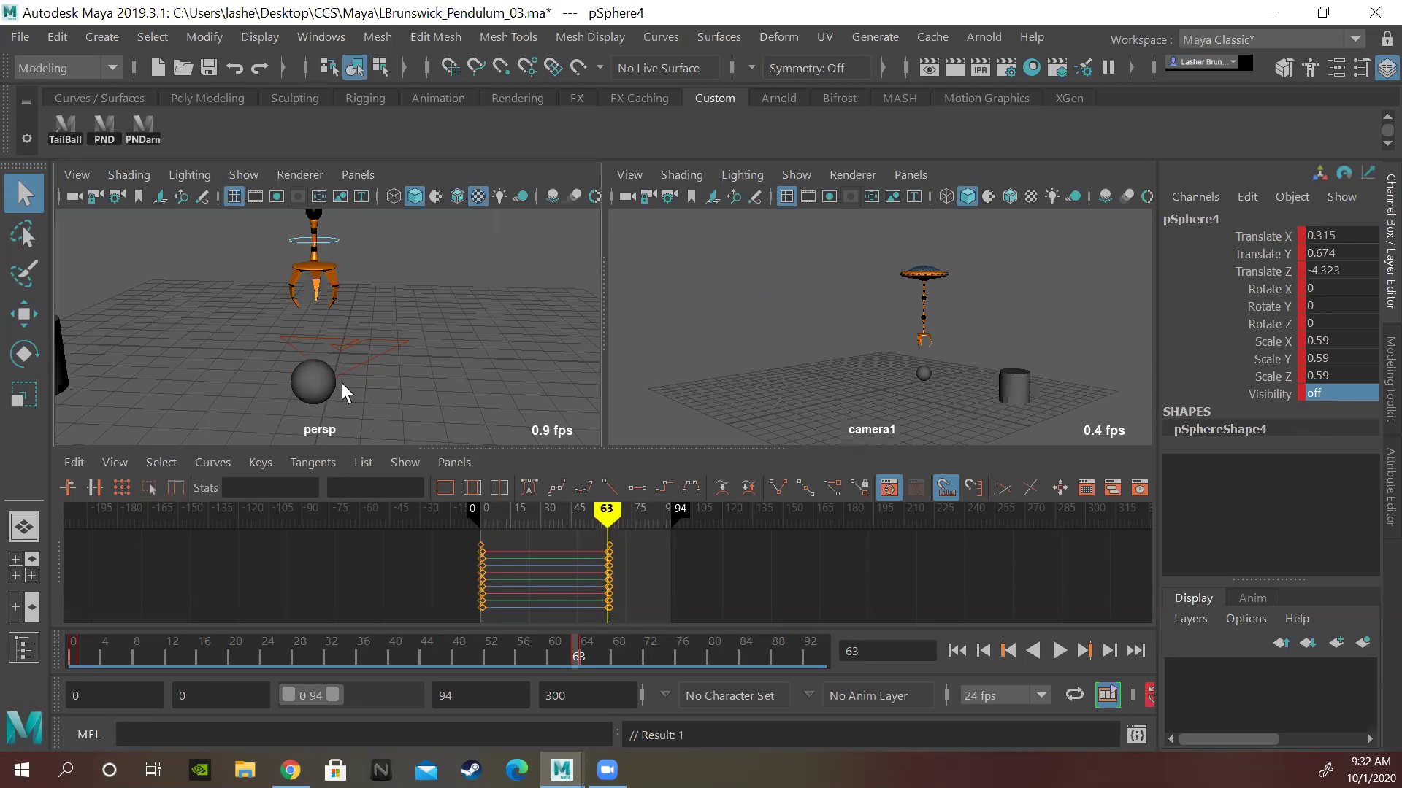
{"action": "key", "text": "alt+period"}
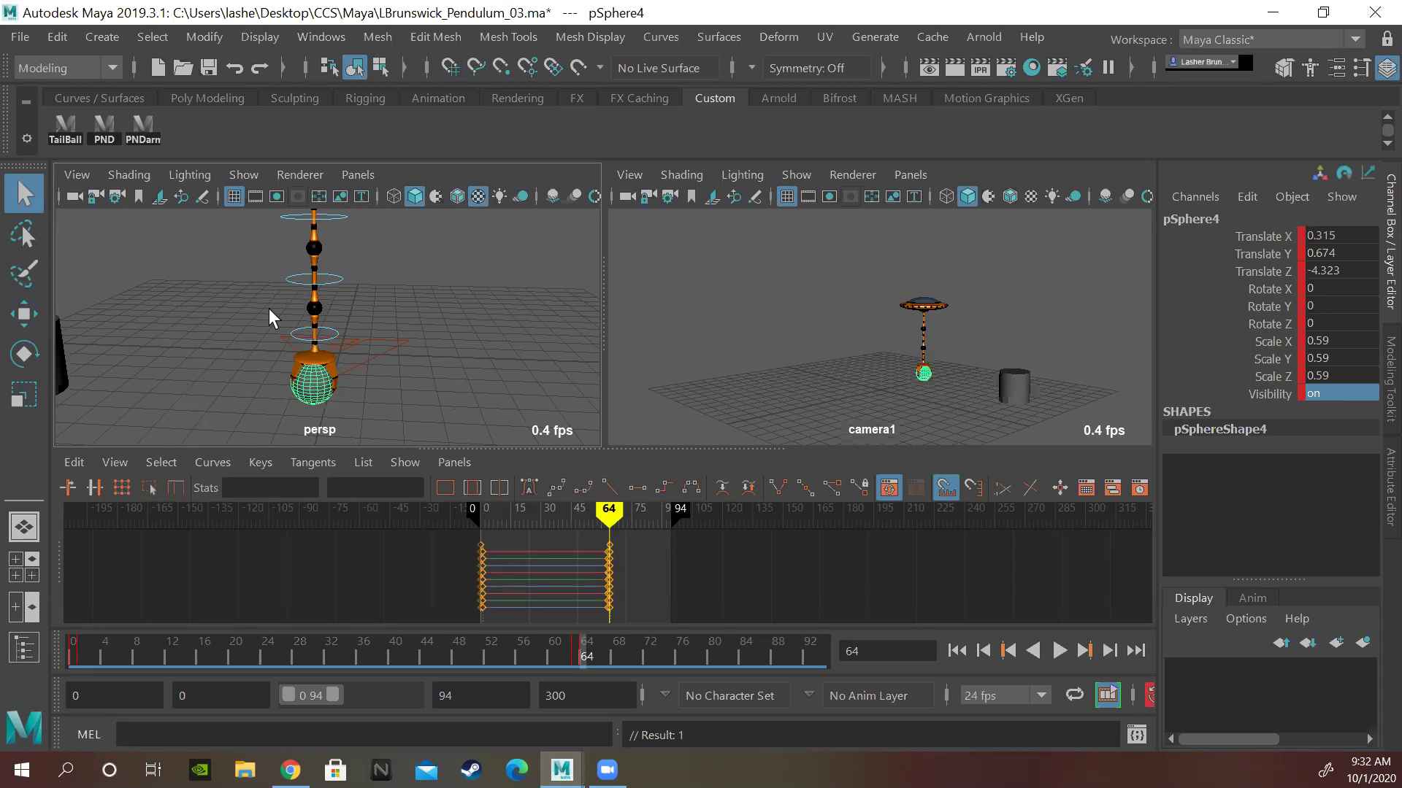
- Parent the sphere pSphere4 to the lowest pendulum control, CTRL_Pend_03, at frame 64
{"action": "left_click_drag", "start_coordinate": [263, 358], "coordinate": [313, 362], "text": "alt"}
{"action": "right_click_drag", "start_coordinate": [294, 329], "coordinate": [366, 356], "text": "alt"}
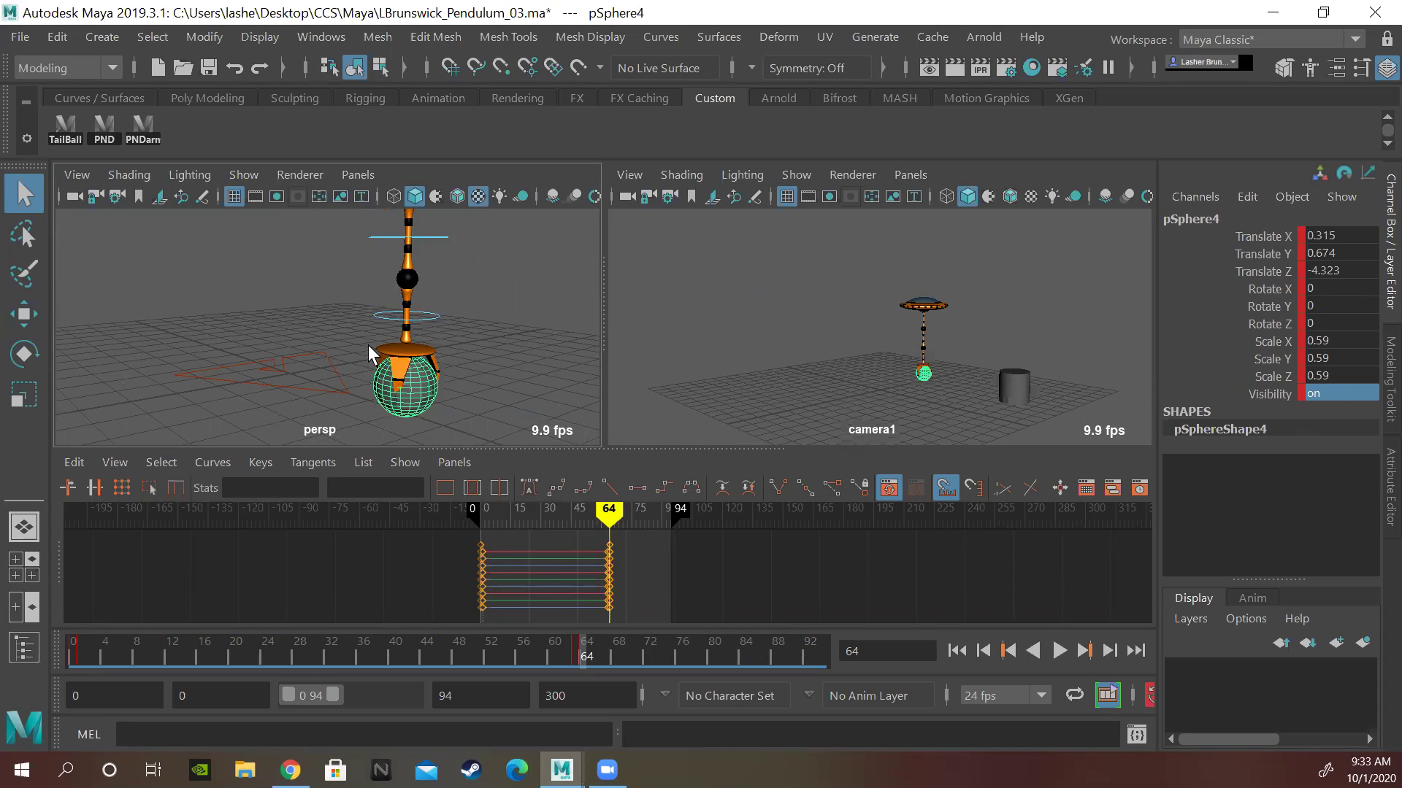
{"action": "left_click", "coordinate": [426, 318]}
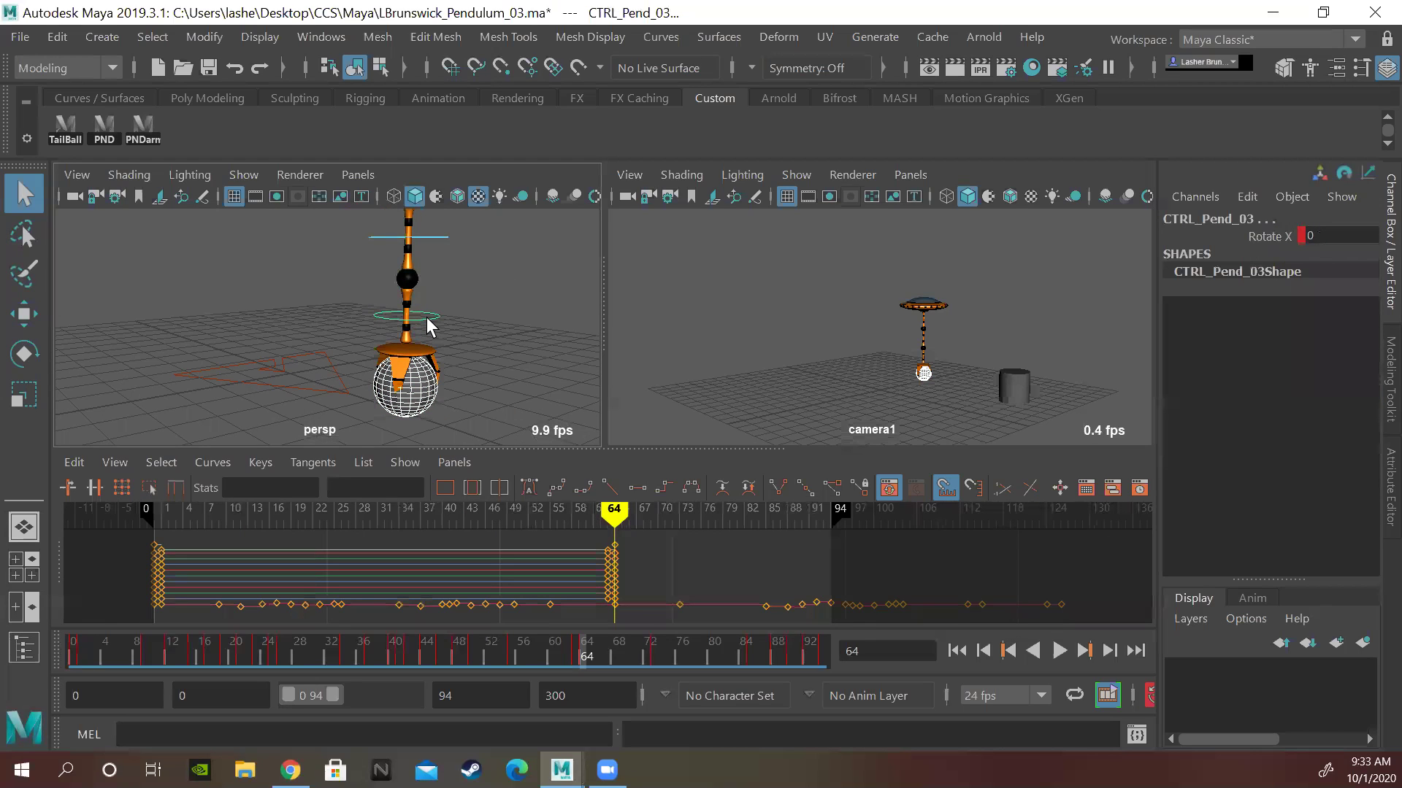
{"action": "key", "text": "Down"}
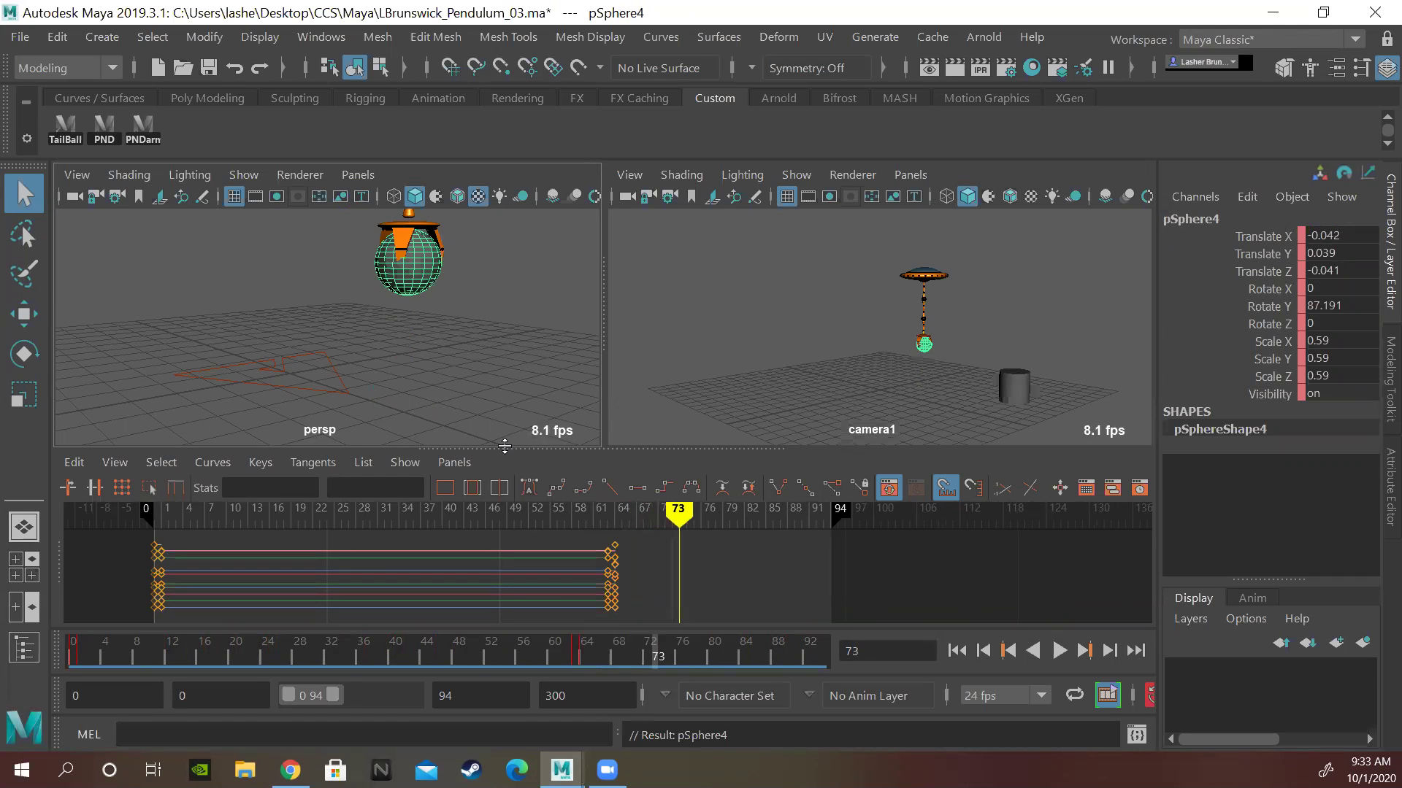
- Scrub through the animation up to frame 73 and check how pSphere3 and pSphere4 behave around the pickup
{"action": "right_click_drag", "start_coordinate": [419, 405], "coordinate": [287, 363], "text": "alt"}
{"action": "left_click_drag", "start_coordinate": [287, 363], "coordinate": [350, 326], "text": "alt"}
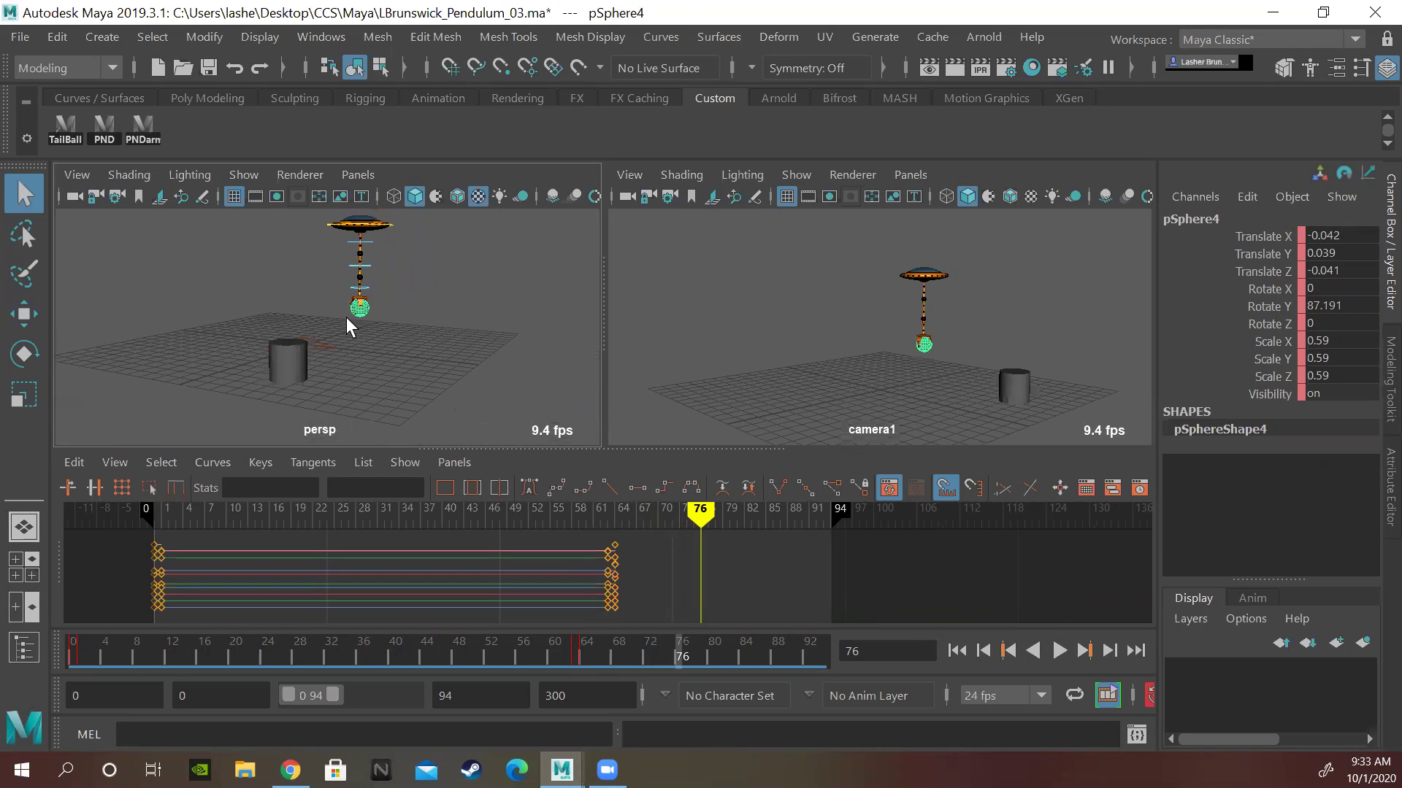
{"action": "left_click", "coordinate": [355, 289]}
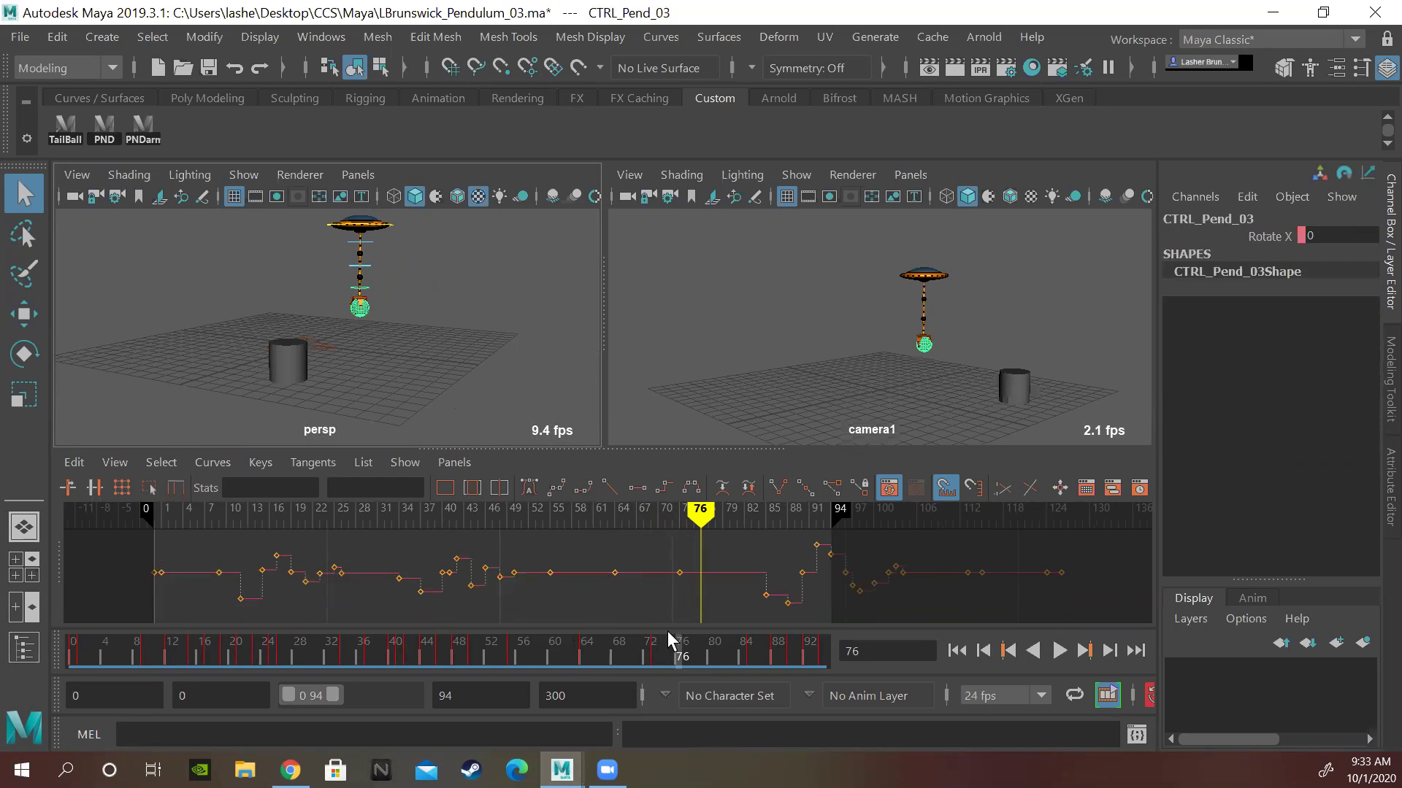
{"action": "key", "text": "alt+v"}
{"action": "left_click_drag", "start_coordinate": [818, 652], "coordinate": [123, 622]}
{"action": "left_click", "coordinate": [359, 343]}
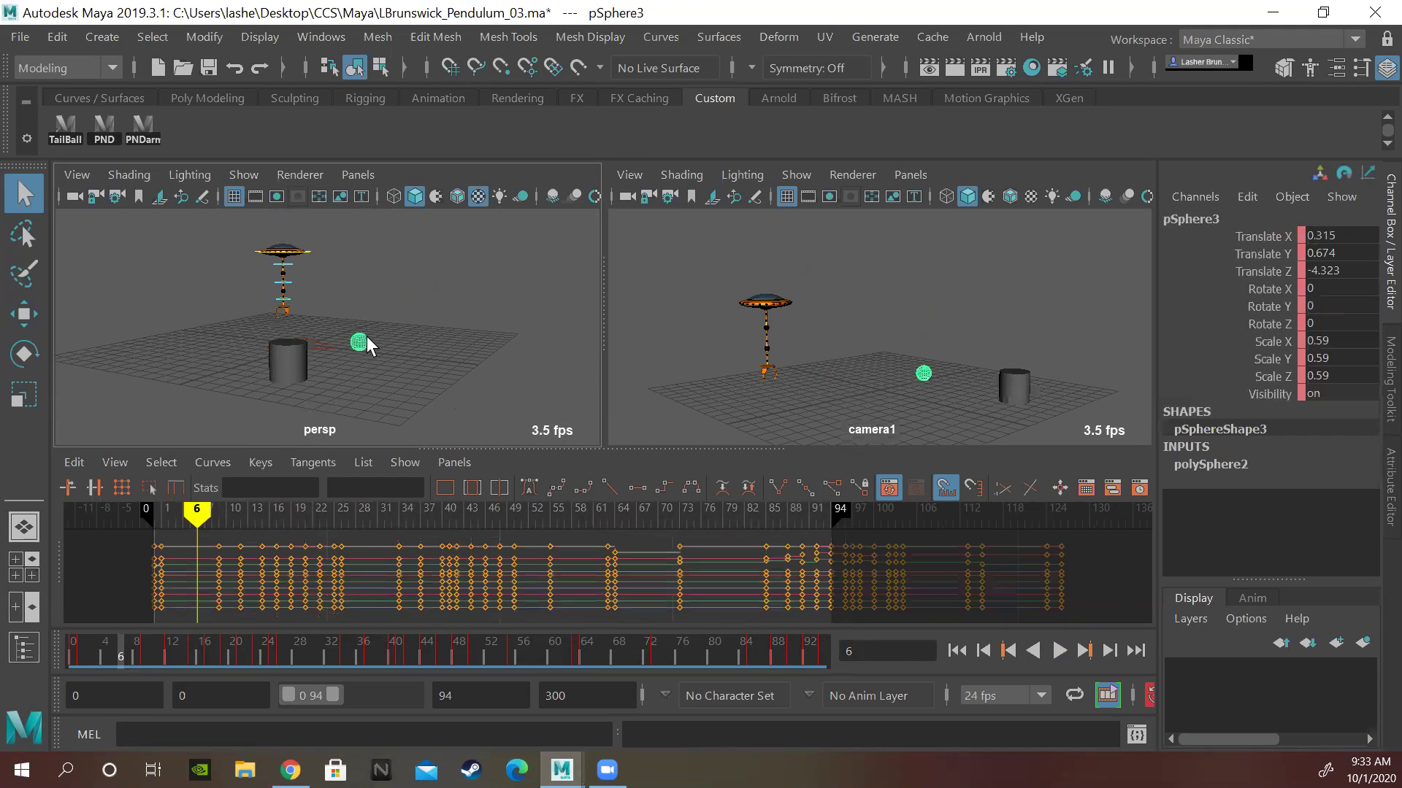
{"action": "key", "text": "."}
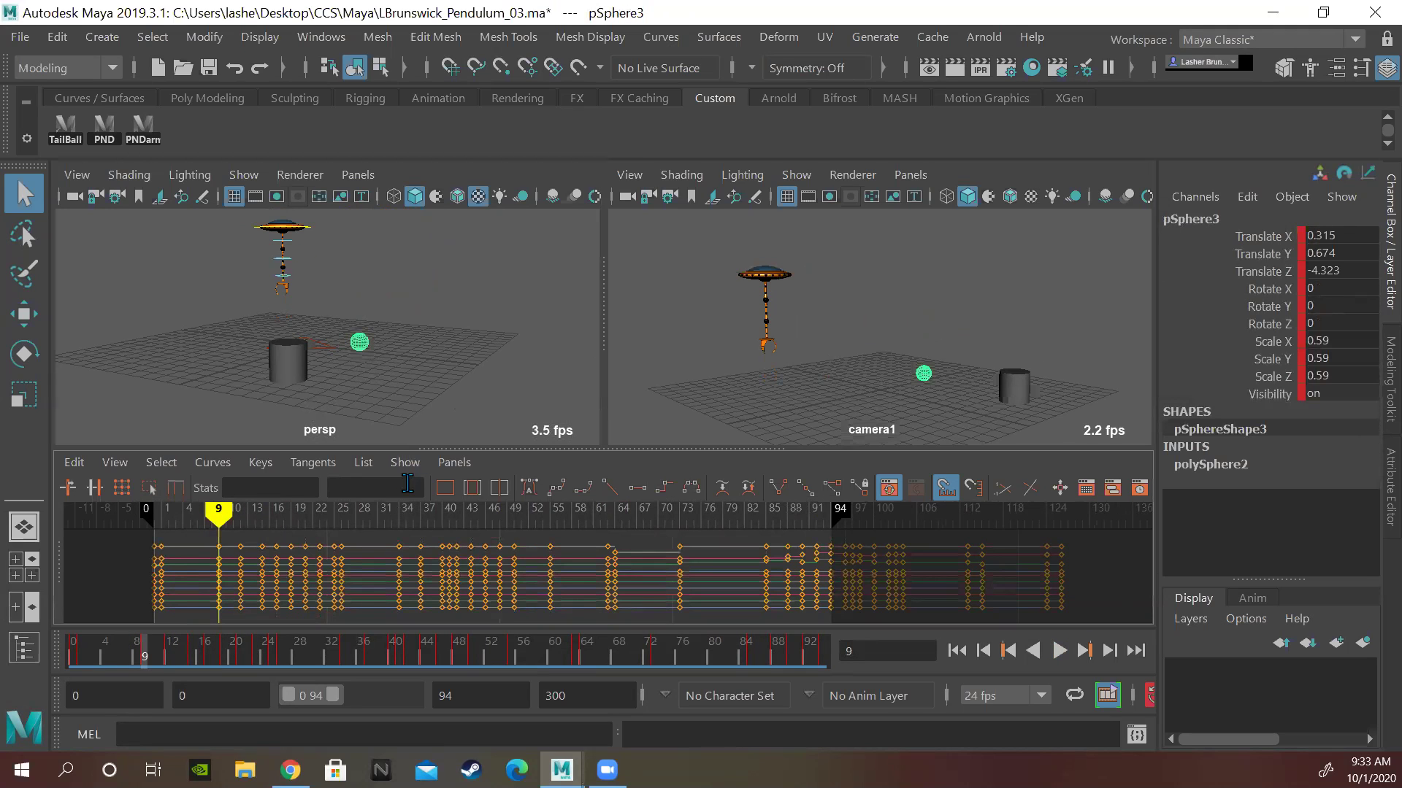
{"action": "mouse_move", "coordinate": [175, 661]}
{"action": "left_mouse_down"}
{"action": "mouse_move", "coordinate": [410, 670]}
{"action": "mouse_move", "coordinate": [780, 646]}
{"action": "mouse_move", "coordinate": [682, 632]}
{"action": "mouse_move", "coordinate": [765, 644]}
{"action": "mouse_move", "coordinate": [724, 655]}
{"action": "mouse_move", "coordinate": [602, 632]}
{"action": "left_mouse_up"}
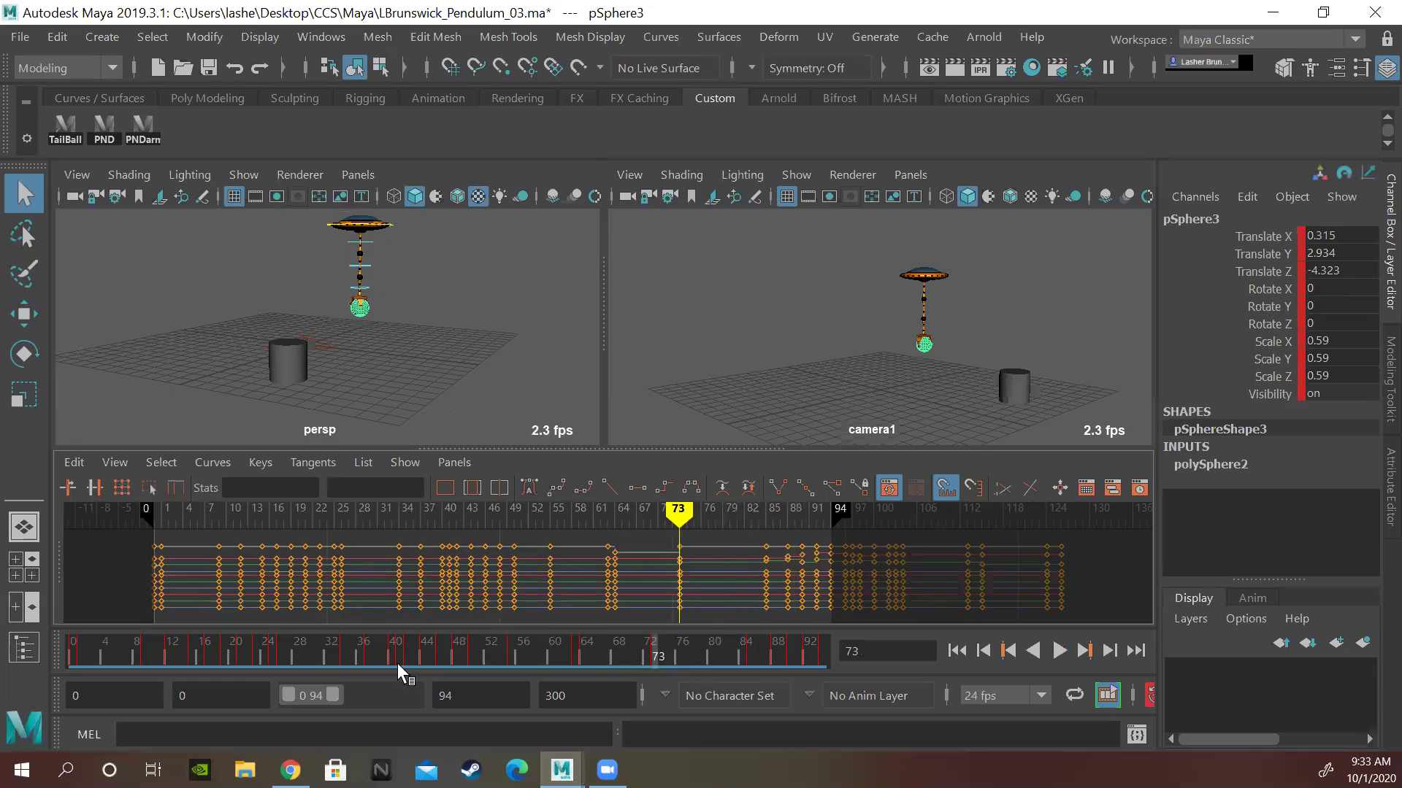
- Extend the playback range to frame 300 and delete all keys of the sphere pSphere3 from frame 73 onward
{"action": "left_click_drag", "start_coordinate": [335, 694], "coordinate": [456, 692]}
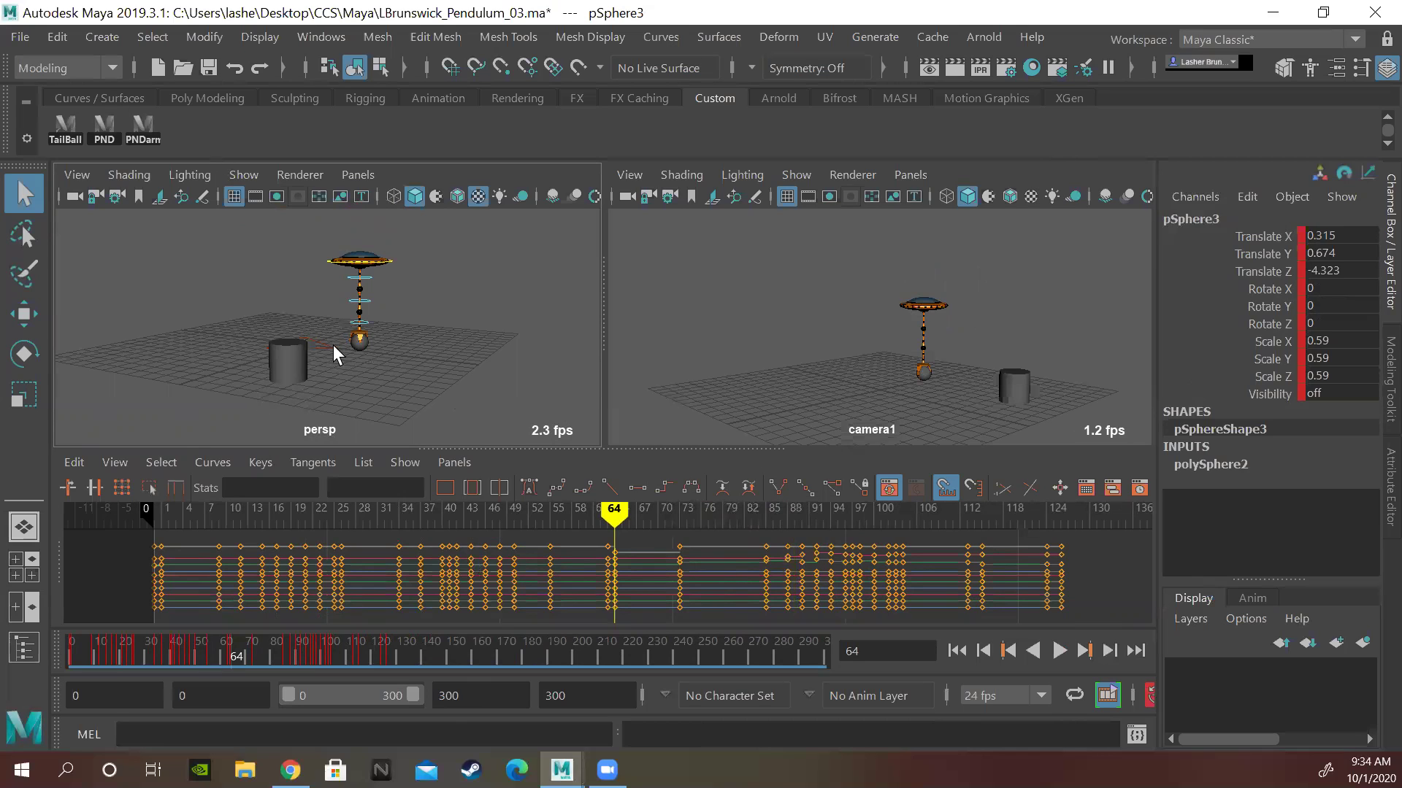
{"action": "key", "text": "alt+comma"}
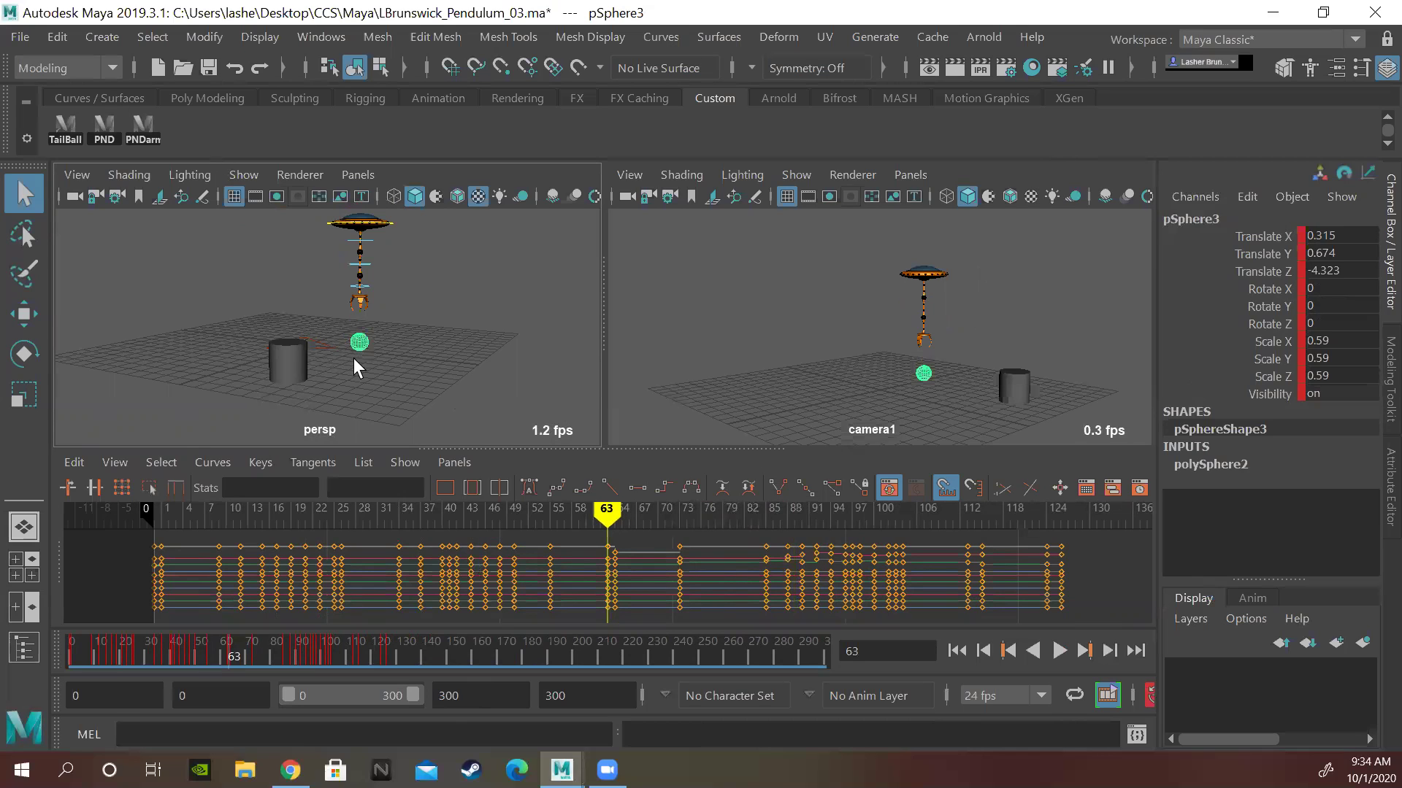
{"action": "key", "text": "alt+period"}
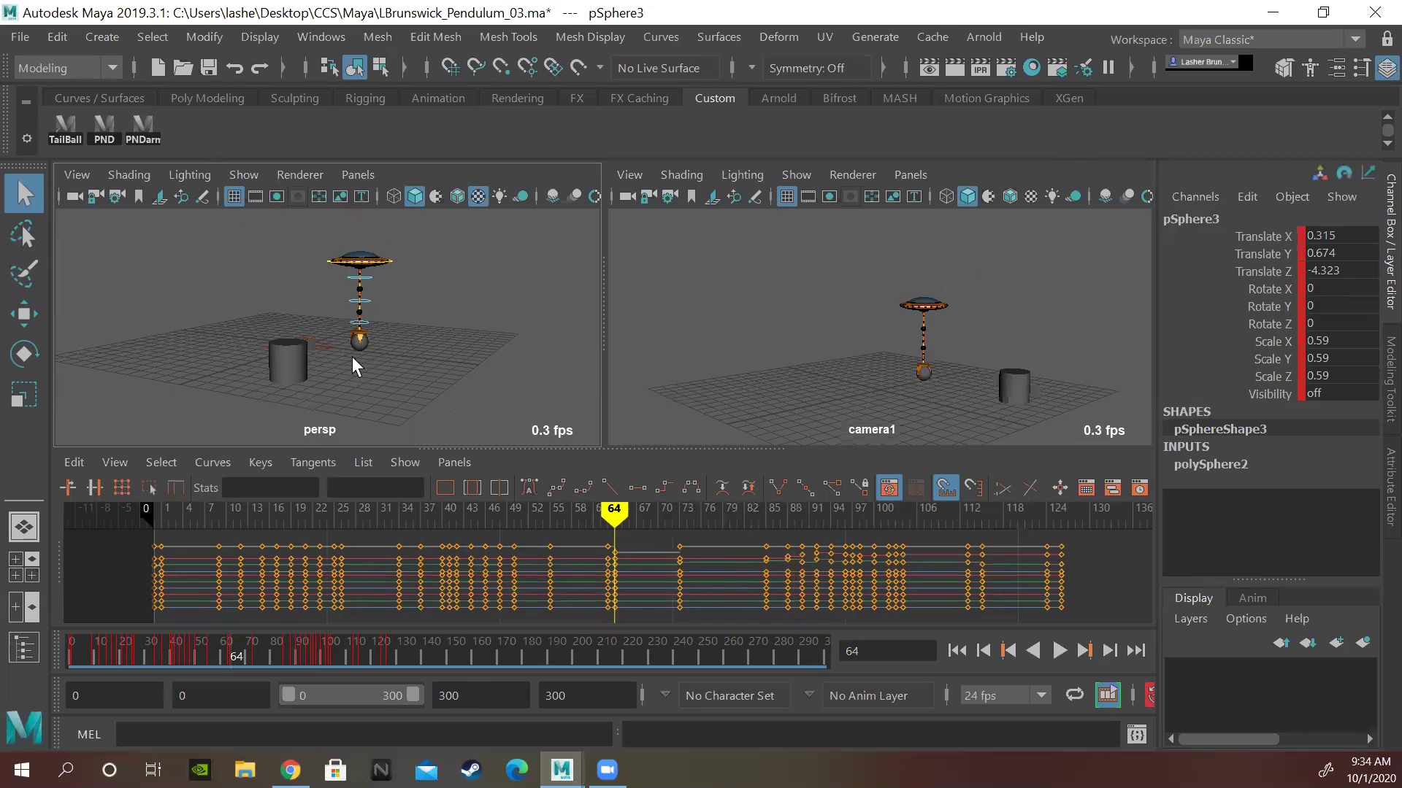
{"action": "key", "text": "alt+comma"}
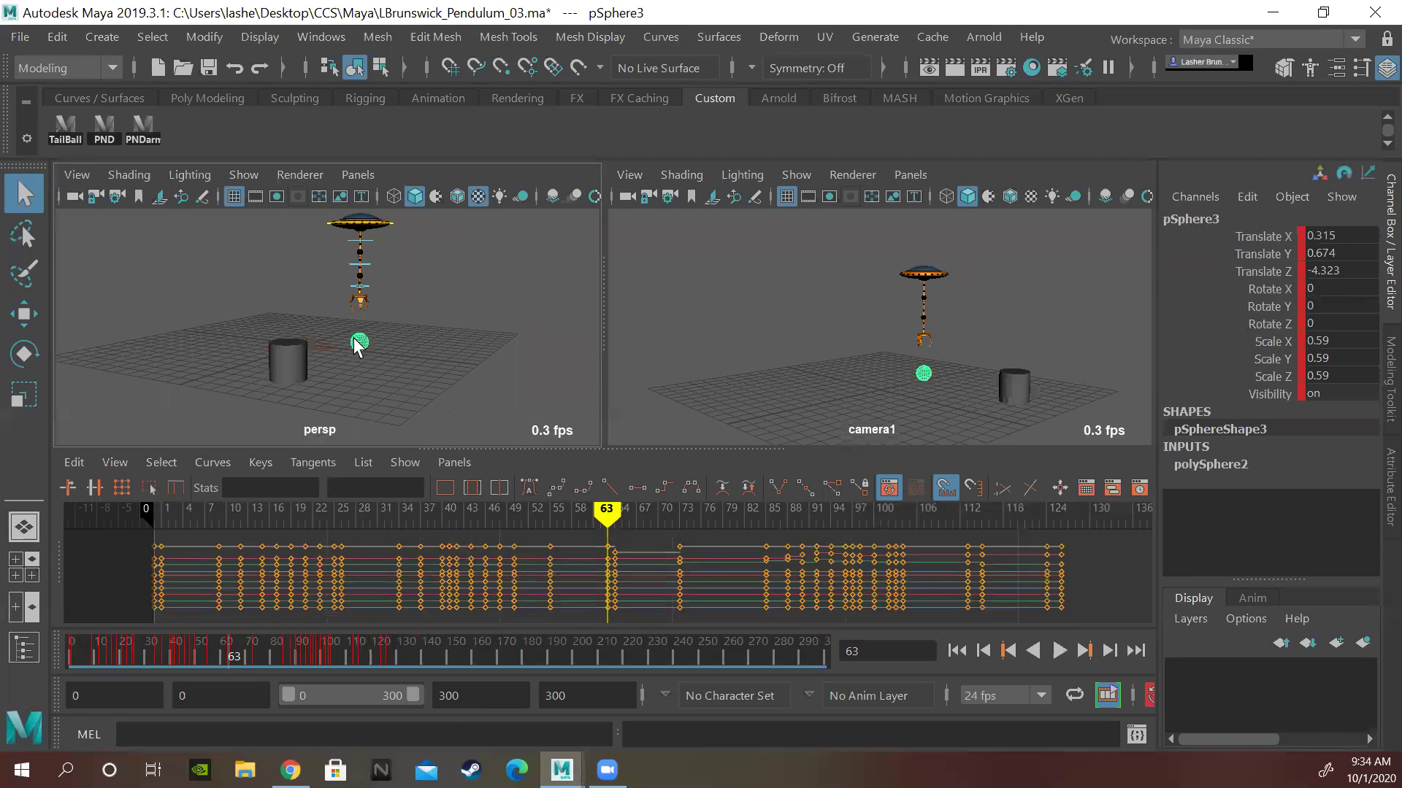
{"action": "key", "text": "alt+period"}
{"action": "key", "text": "period"}
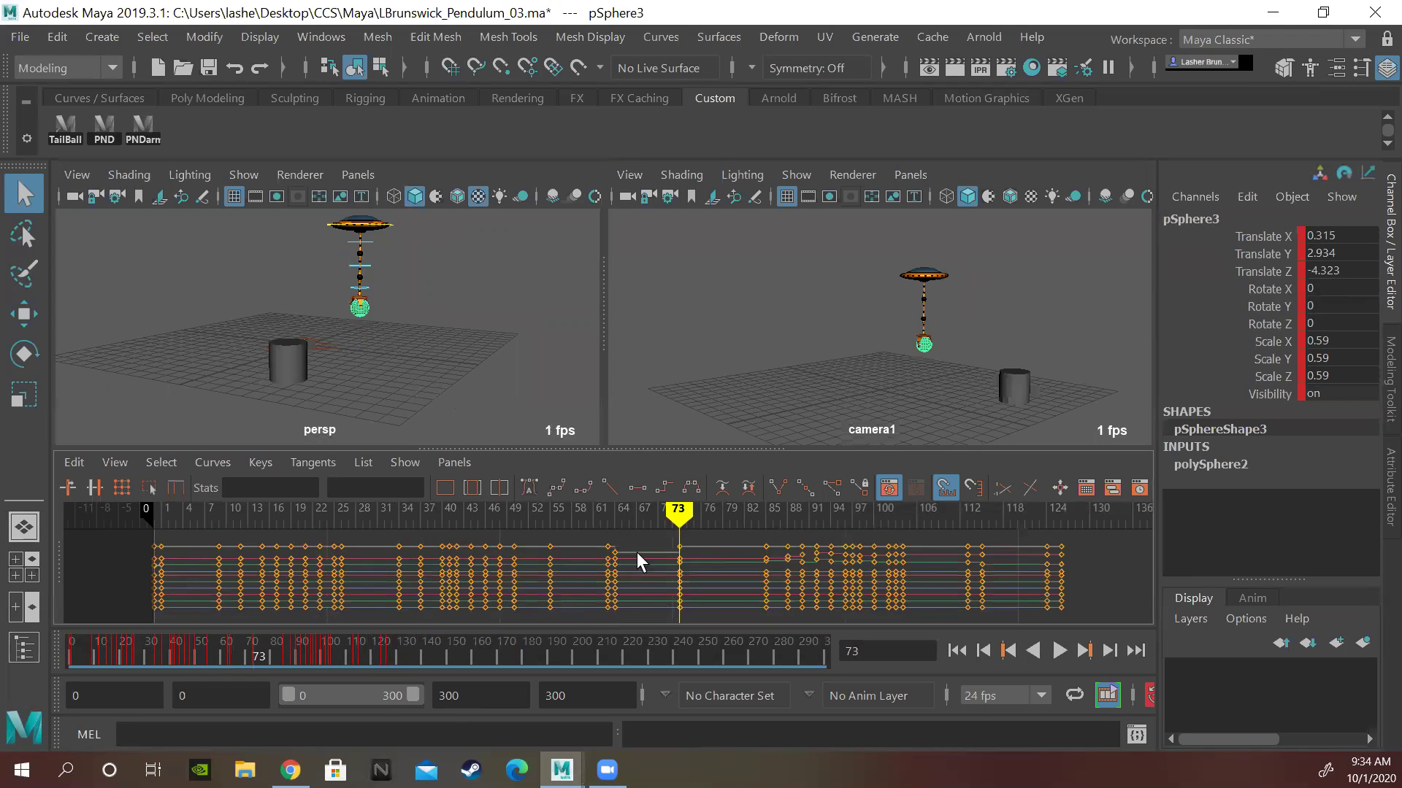
{"action": "left_click_drag", "start_coordinate": [653, 531], "coordinate": [1100, 622]}
{"action": "key", "text": "Delete"}
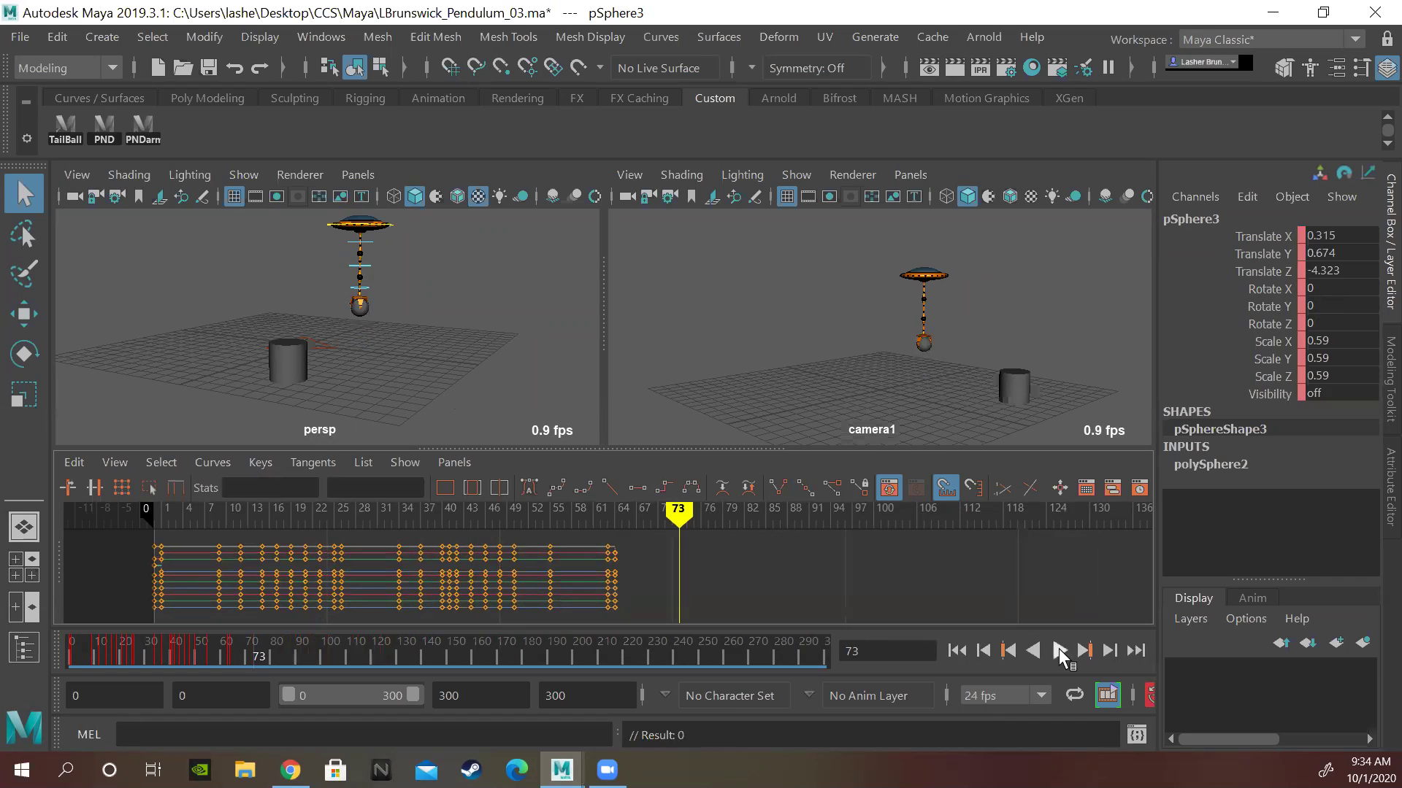
- Play the animation from frame 0 and scrub on to frame 278 to check the pickup and carry
{"action": "left_click", "coordinate": [956, 651]}
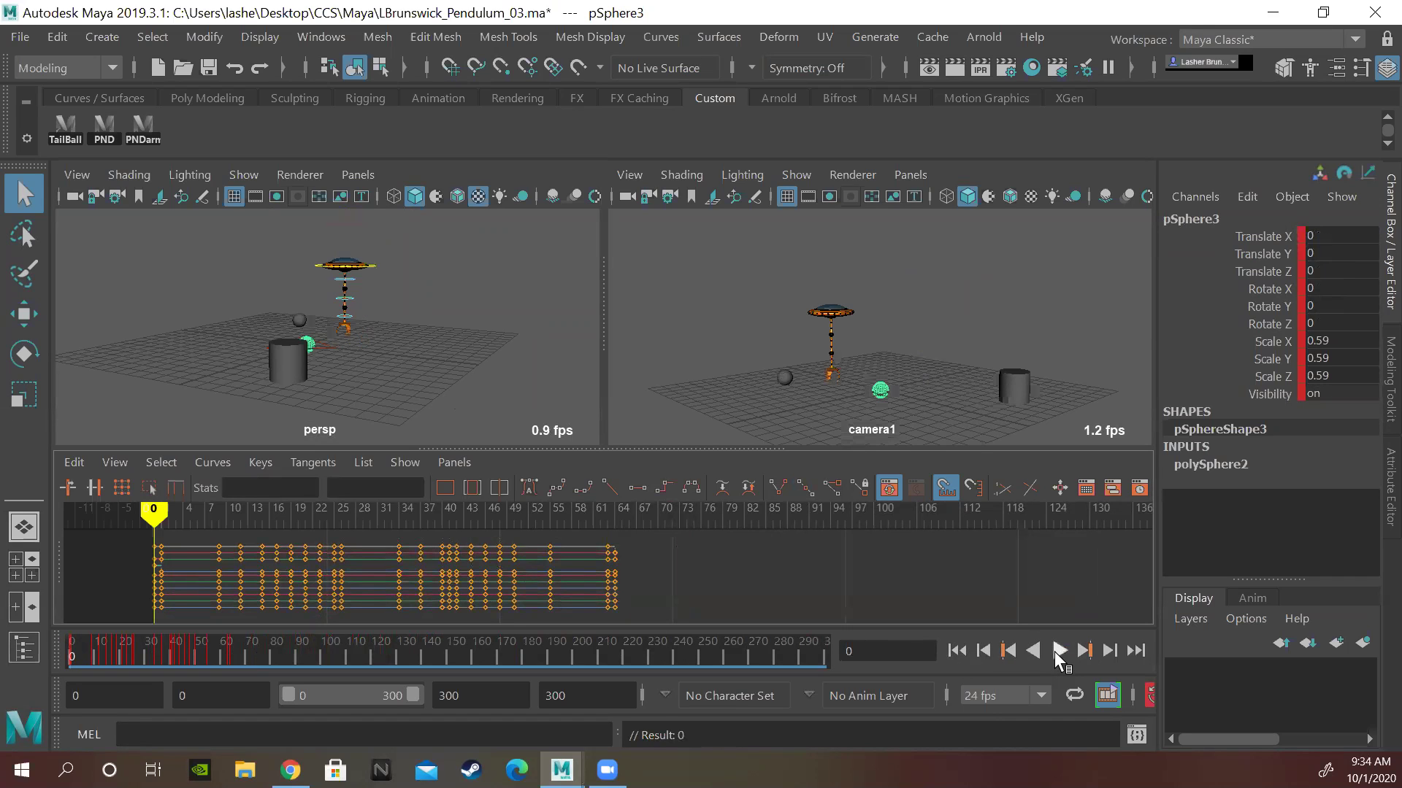
{"action": "left_click", "coordinate": [1058, 650]}
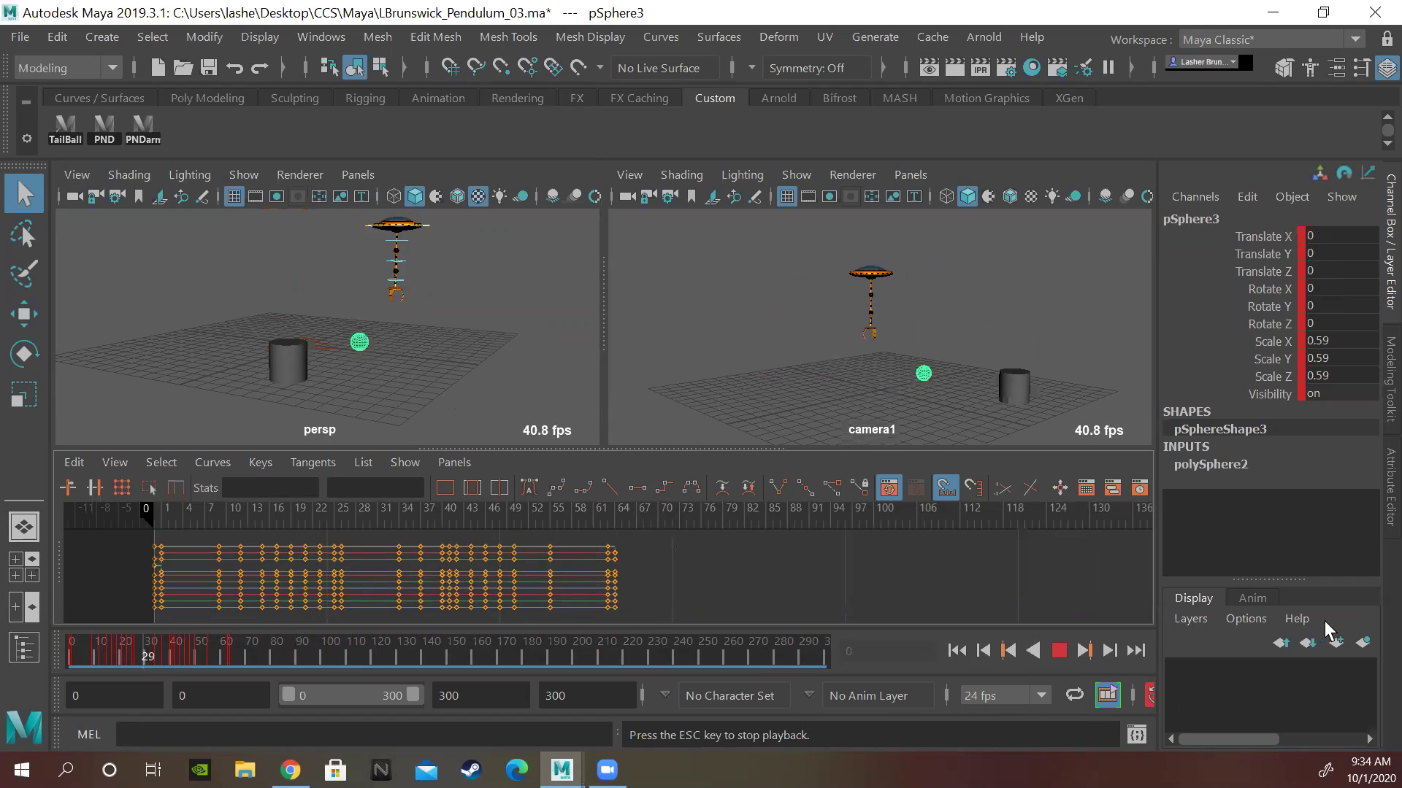
{"action": "left_click", "coordinate": [1059, 650]}
{"action": "left_click_drag", "start_coordinate": [200, 648], "coordinate": [771, 660]}
- Key the sphere pSphere4 at frames 119 and 120, where the claw is lowered into the cylinder
{"action": "left_click", "coordinate": [289, 322]}
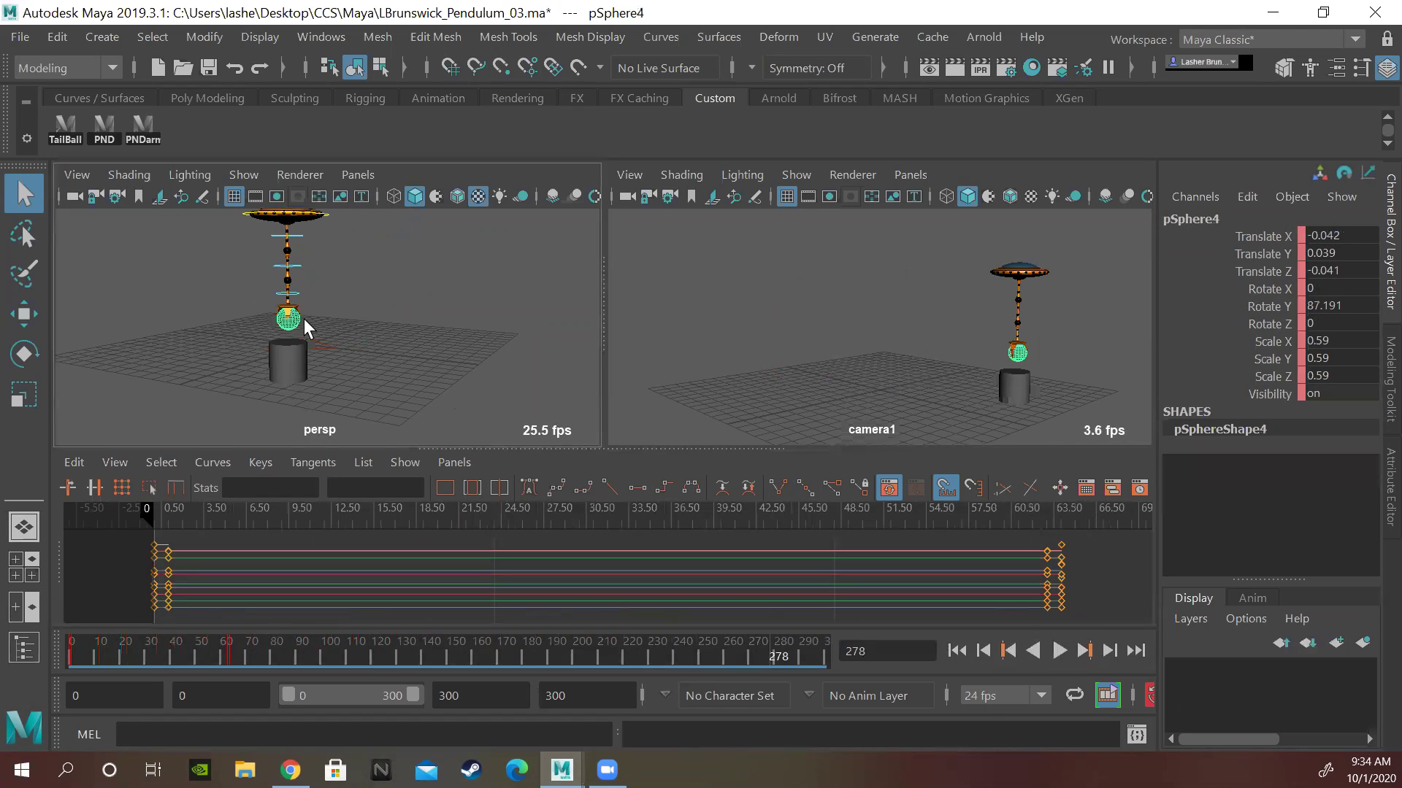
{"action": "middle_click_drag", "start_coordinate": [698, 573], "coordinate": [393, 572], "text": "alt"}
{"action": "scroll", "coordinate": [681, 581], "scroll_direction": "down", "scroll_amount": 5}
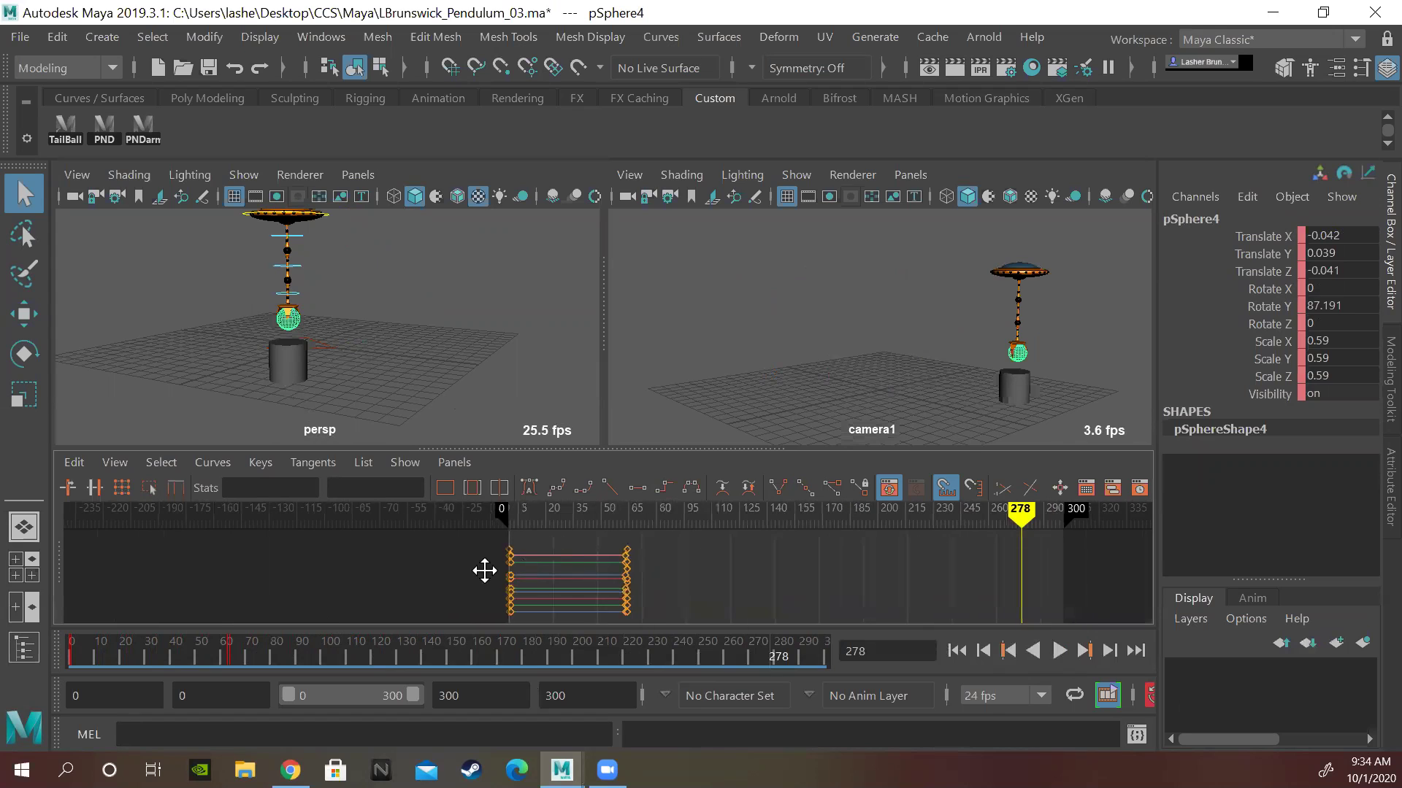
{"action": "middle_click_drag", "start_coordinate": [485, 569], "coordinate": [548, 588], "text": "alt"}
{"action": "mouse_move", "coordinate": [766, 648]}
{"action": "left_mouse_down"}
{"action": "mouse_move", "coordinate": [310, 657]}
{"action": "mouse_move", "coordinate": [368, 657]}
{"action": "left_mouse_up"}
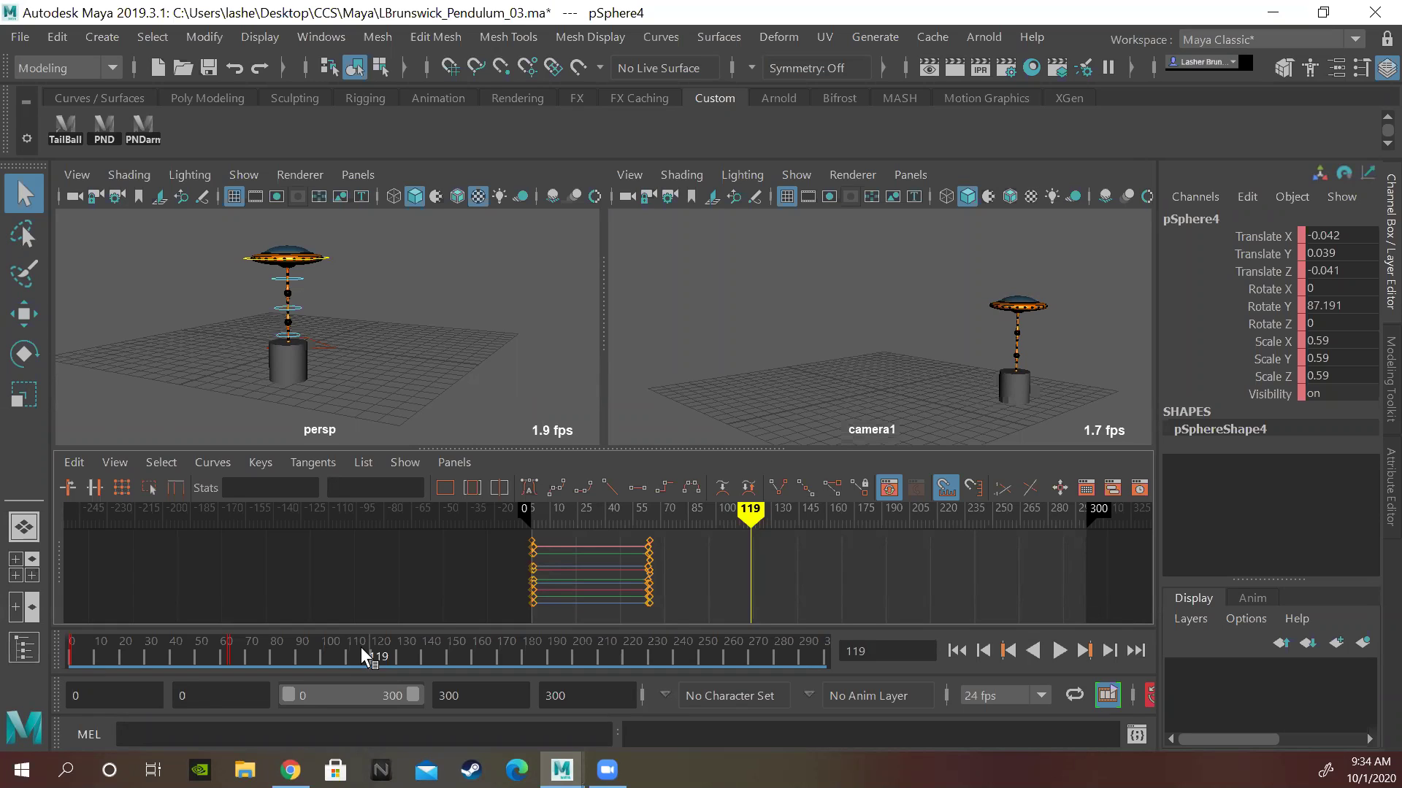
{"action": "key", "text": "s"}
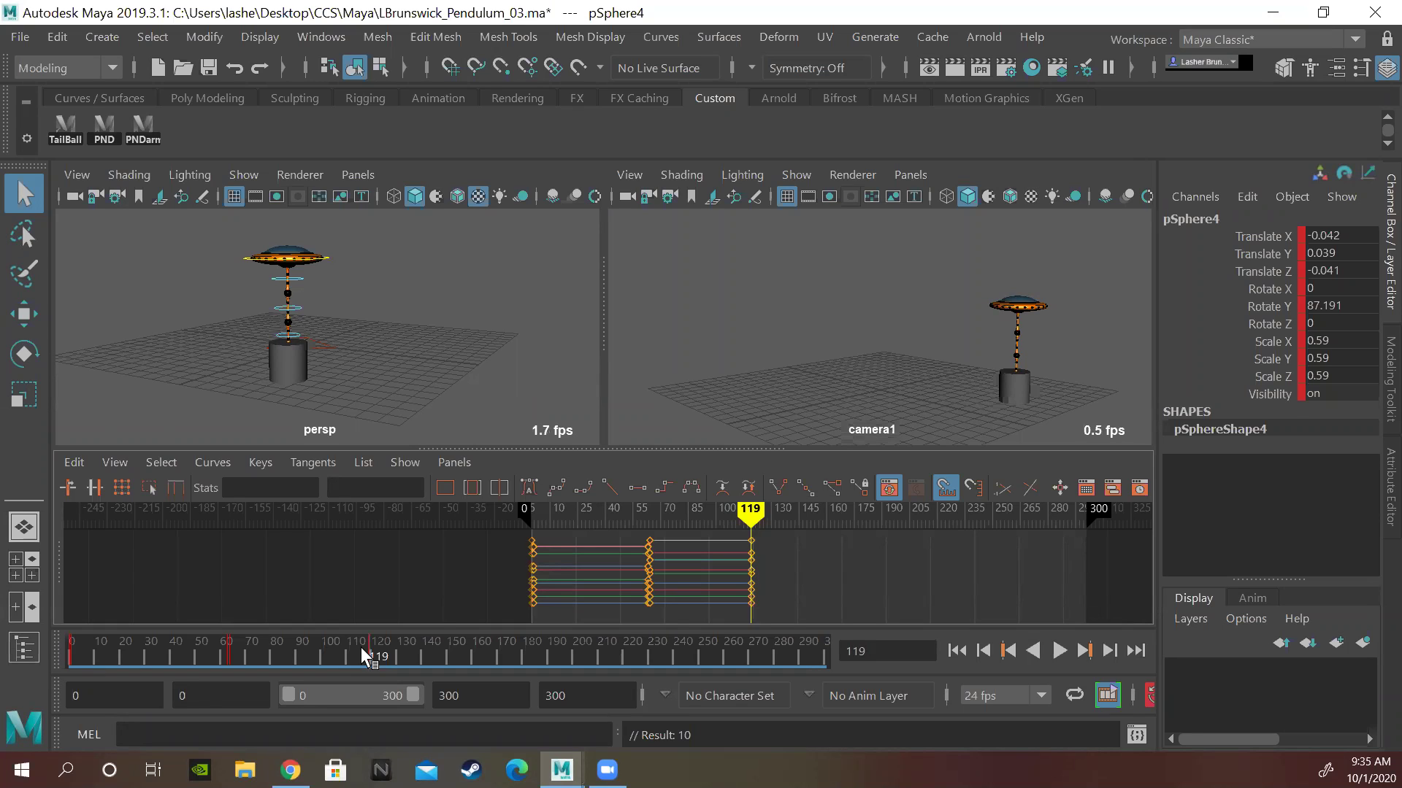
{"action": "key", "text": "alt+period"}
{"action": "key", "text": "s"}
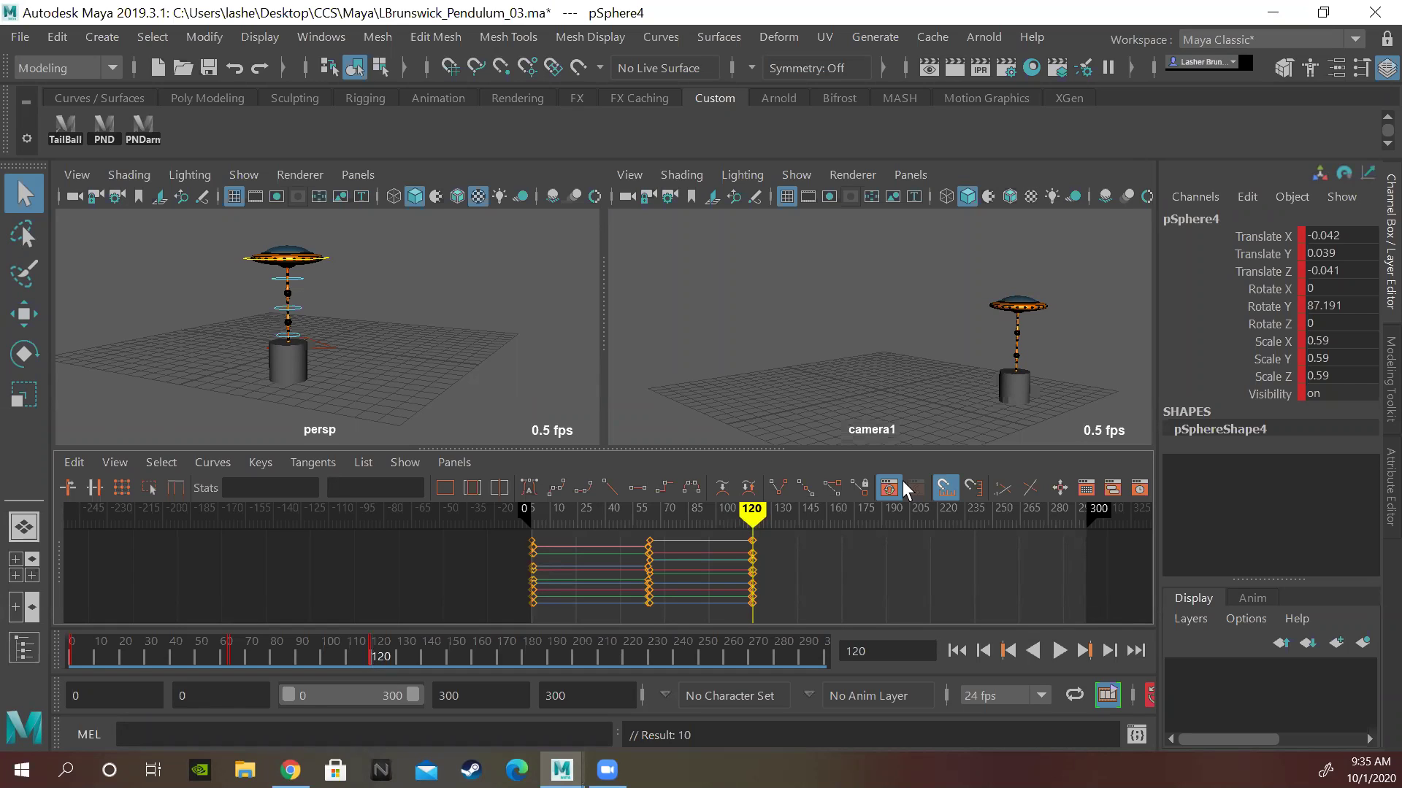
- Turn the Visibility of the sphere pSphere4 off at frame 120 and play the animation from the start
{"action": "double_click", "coordinate": [1316, 393]}
{"action": "type", "text": "0"}
{"action": "key", "text": "Return"}
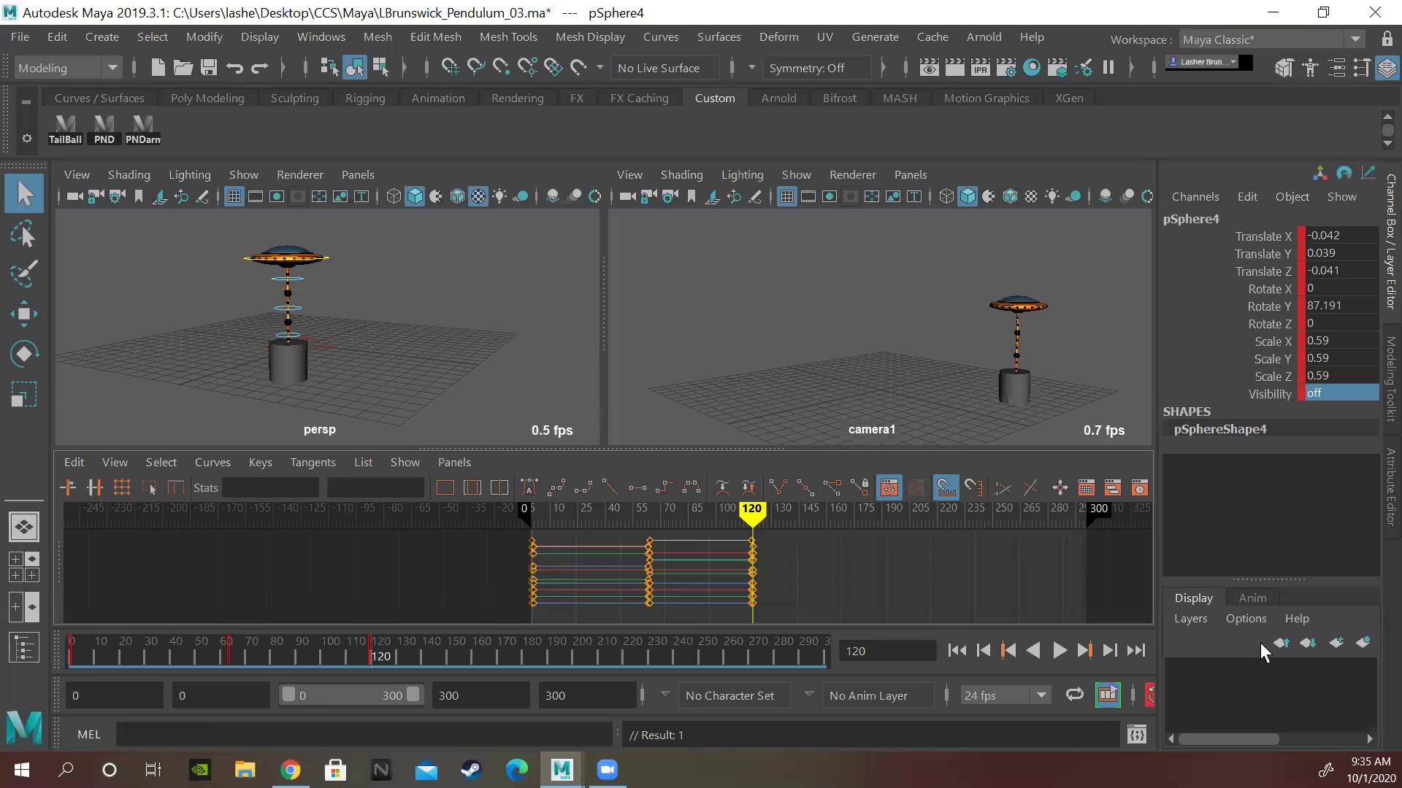
{"action": "left_click", "coordinate": [959, 651]}
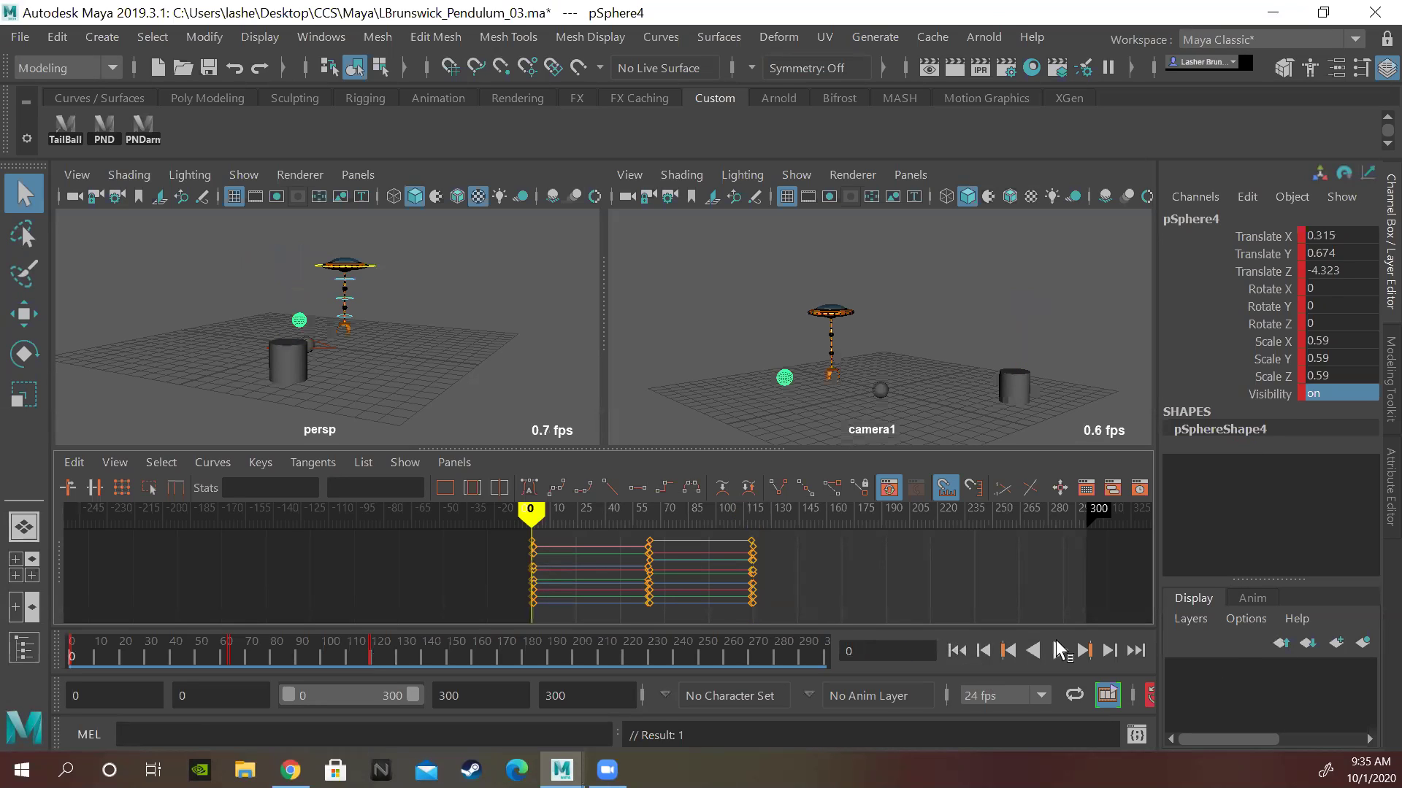
{"action": "left_click", "coordinate": [1059, 650]}
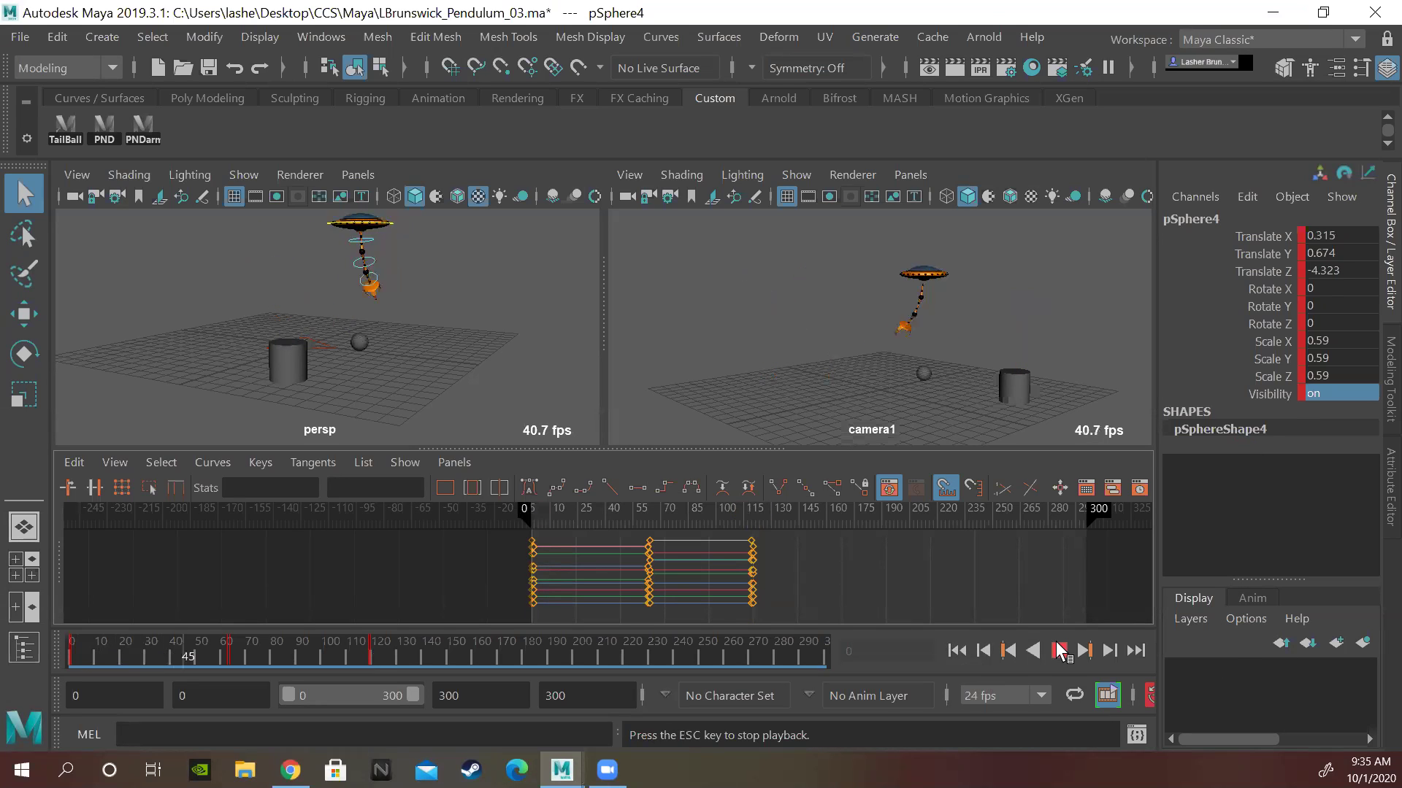